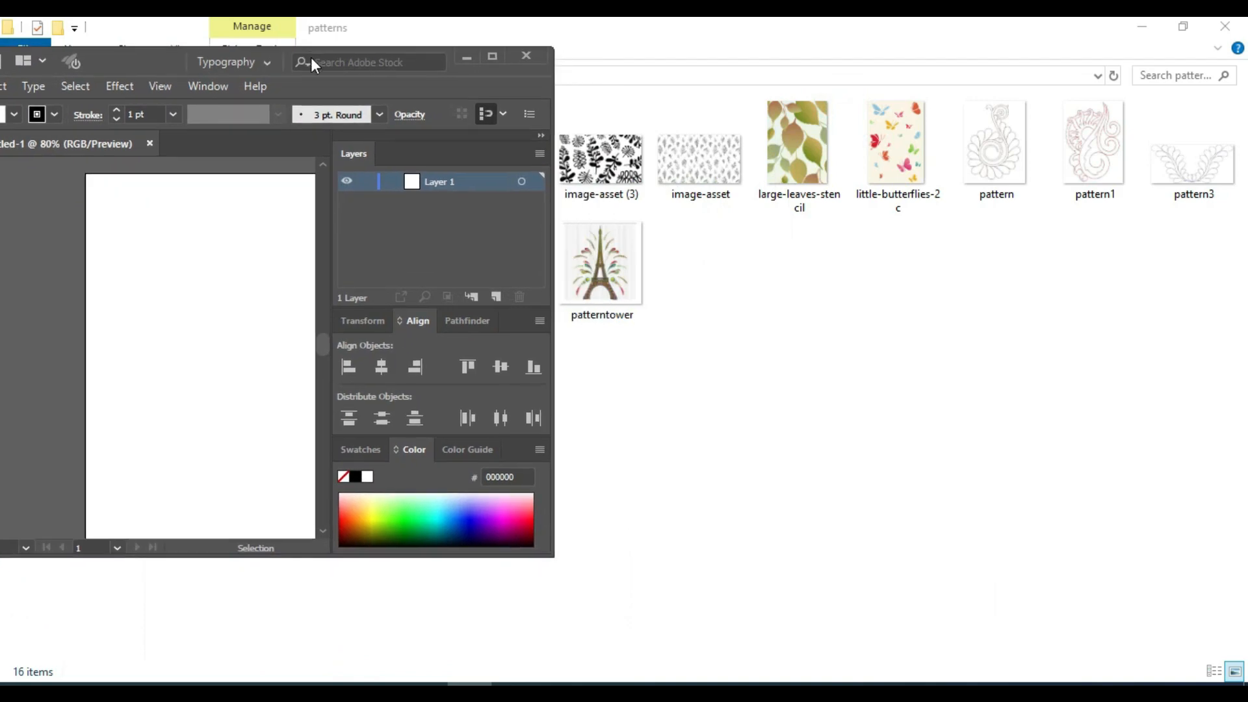
Place the patterntower image from the patterns folder into the Illustrator document and move it to the middle of the artboard
{"action": "left_click_drag", "start_coordinate": [600, 252], "coordinate": [240, 287]}
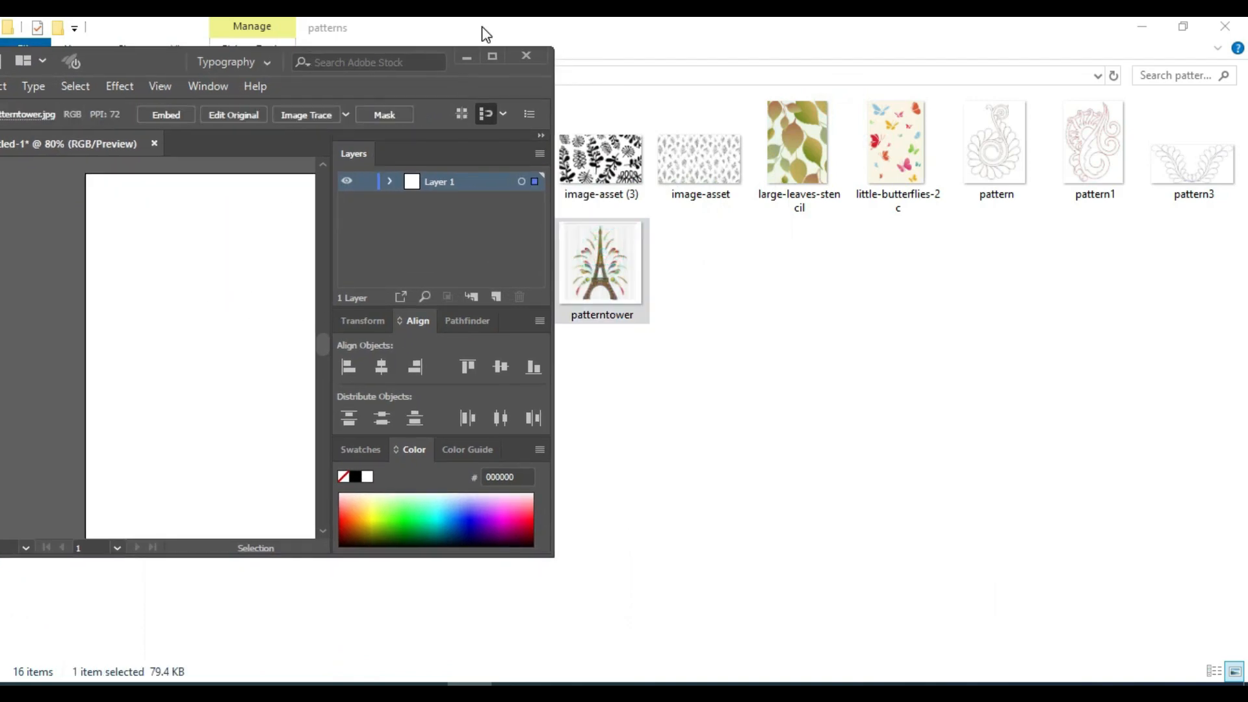
{"action": "left_click", "coordinate": [492, 56]}
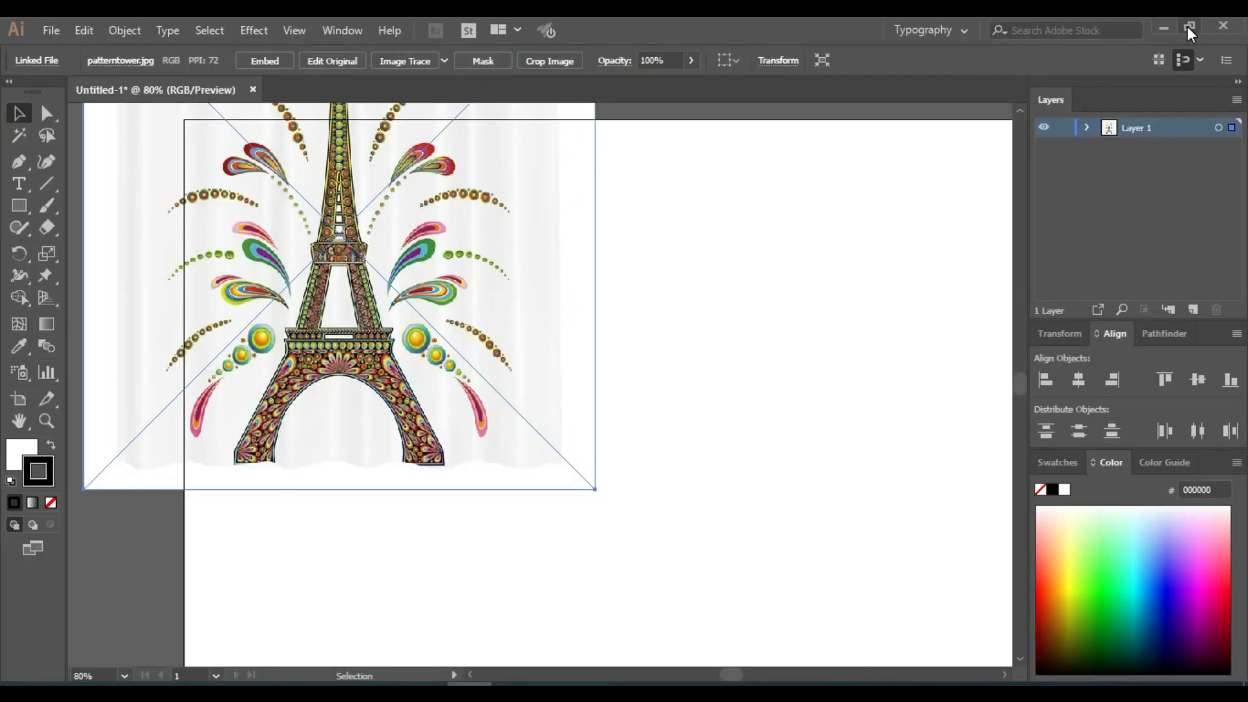
{"action": "left_click_drag", "start_coordinate": [261, 237], "coordinate": [580, 408]}
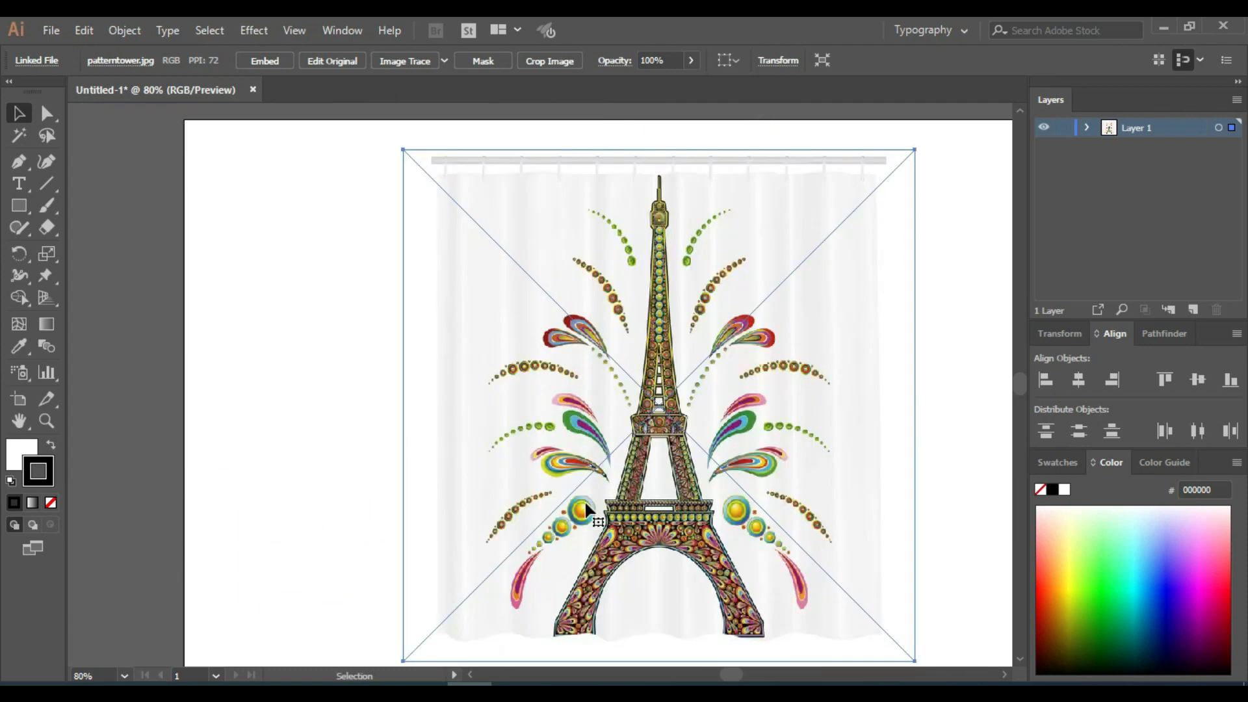
{"action": "scroll", "coordinate": [579, 500], "scroll_direction": "right", "scroll_amount": 3}
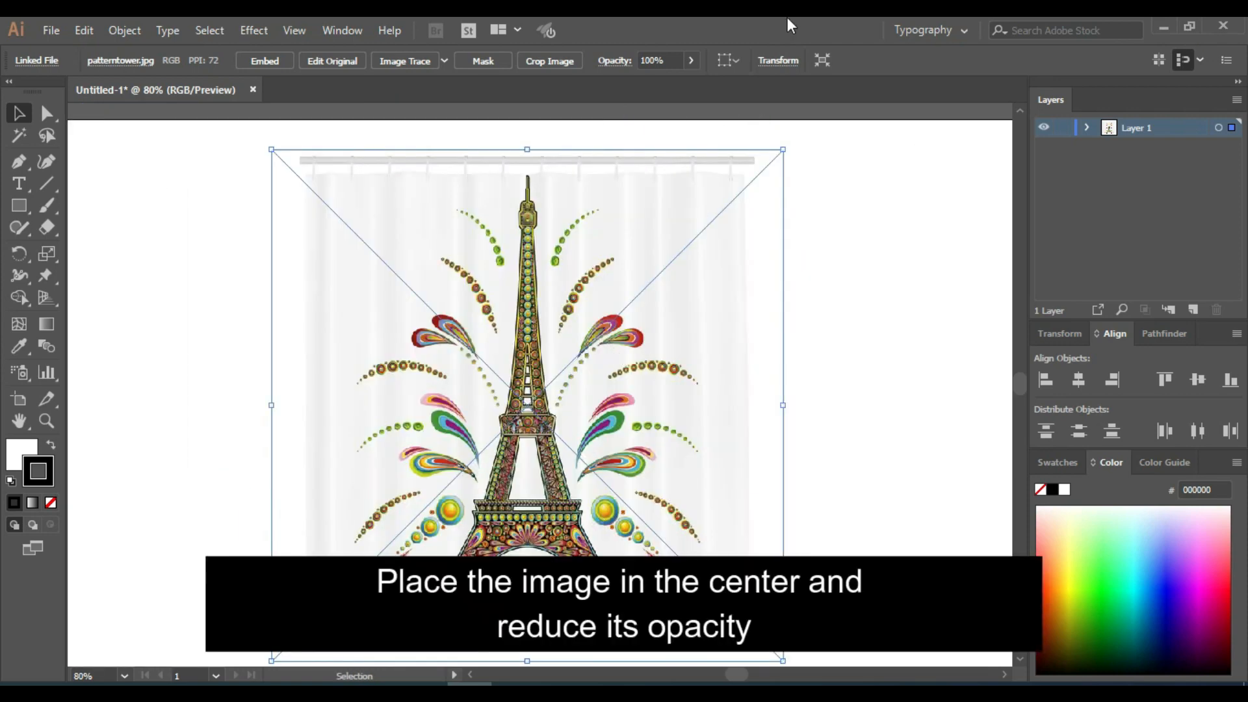
Reduce the opacity of the placed tower image to 32% and deselect it
{"action": "left_click", "coordinate": [691, 60]}
{"action": "left_click", "coordinate": [644, 83]}
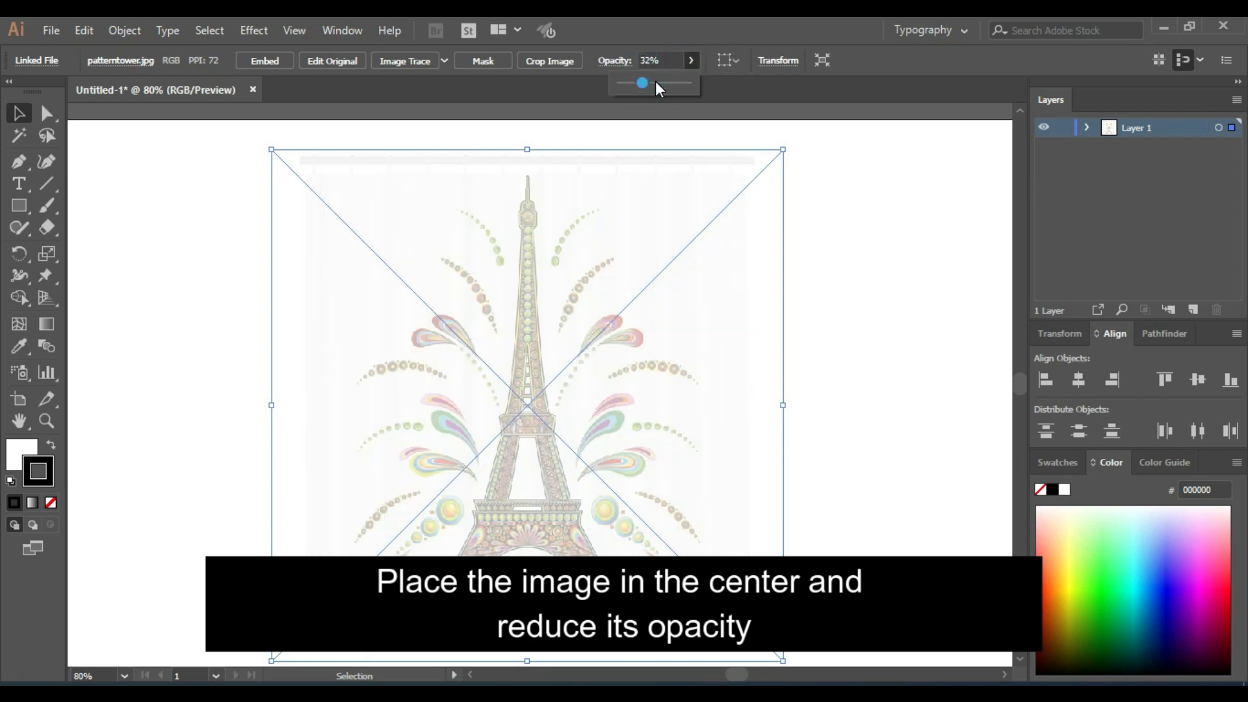
{"action": "left_click", "coordinate": [189, 281]}
With the Pen tool, trace the outer edge of the tower's left leg from the foot up to the base's upper left corner
{"action": "left_click", "coordinate": [18, 163]}
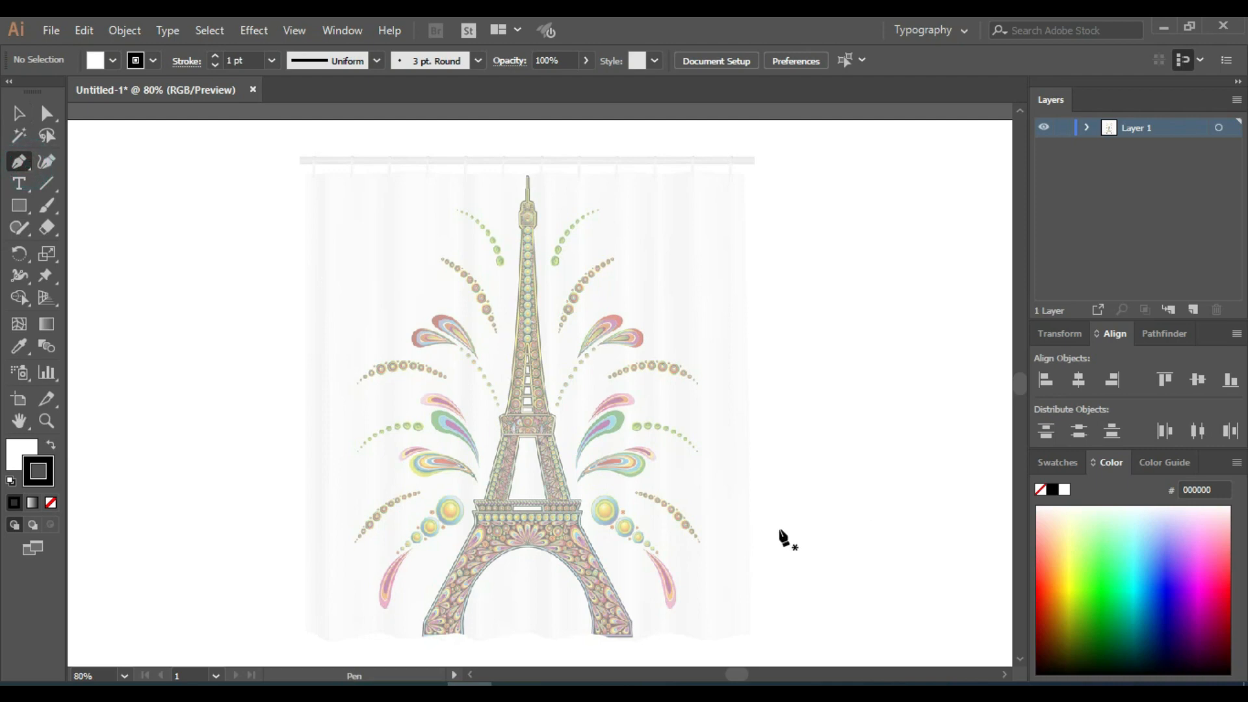
{"action": "scroll", "coordinate": [786, 538], "scroll_direction": "down", "scroll_amount": 2}
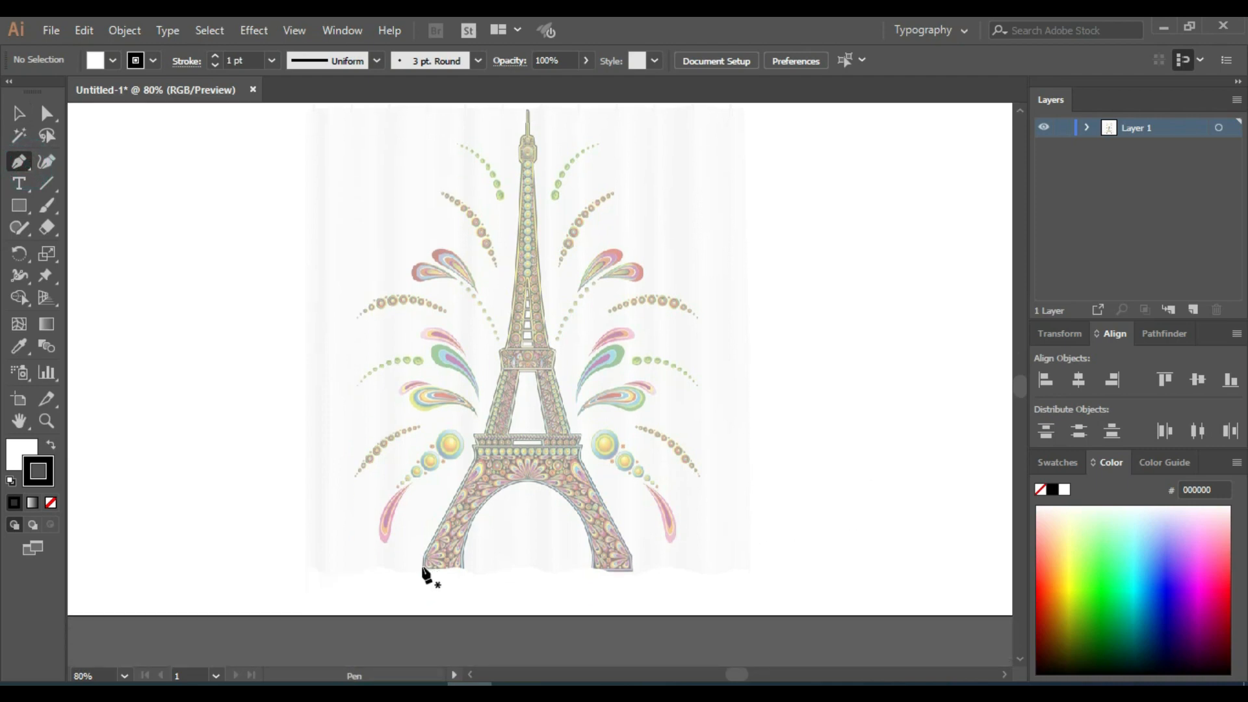
{"action": "left_click", "coordinate": [423, 569]}
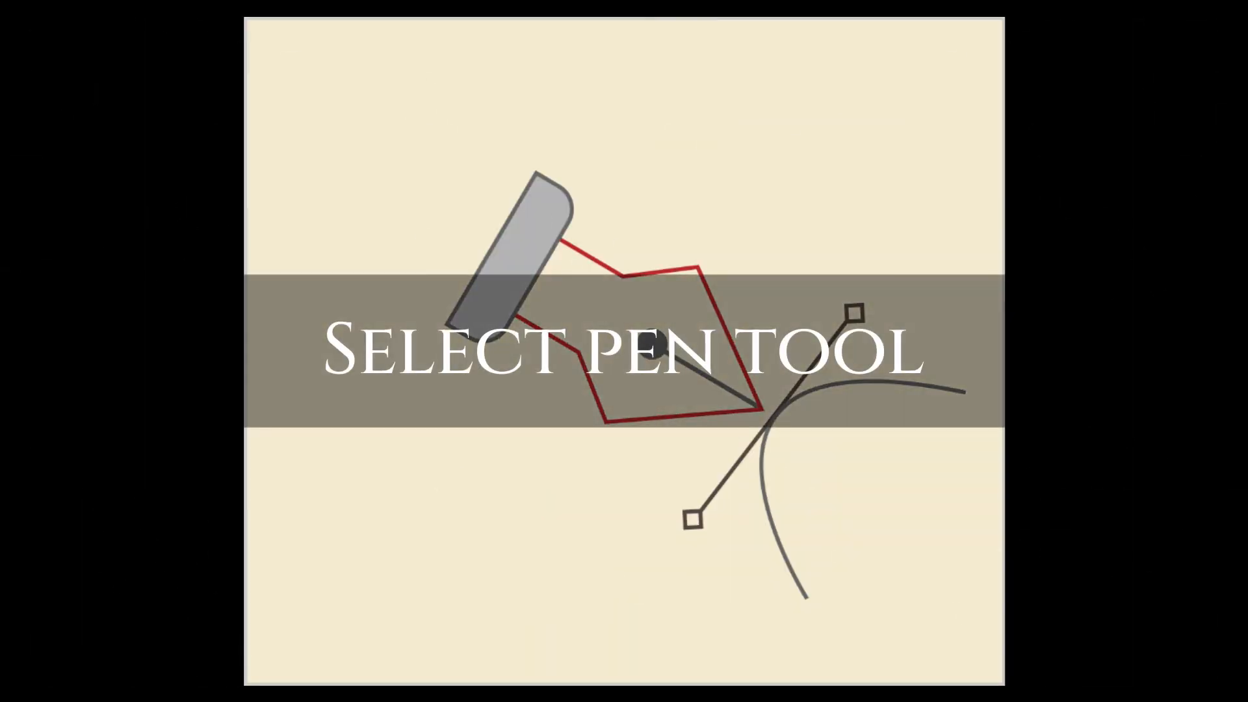
{"action": "left_click", "coordinate": [424, 567]}
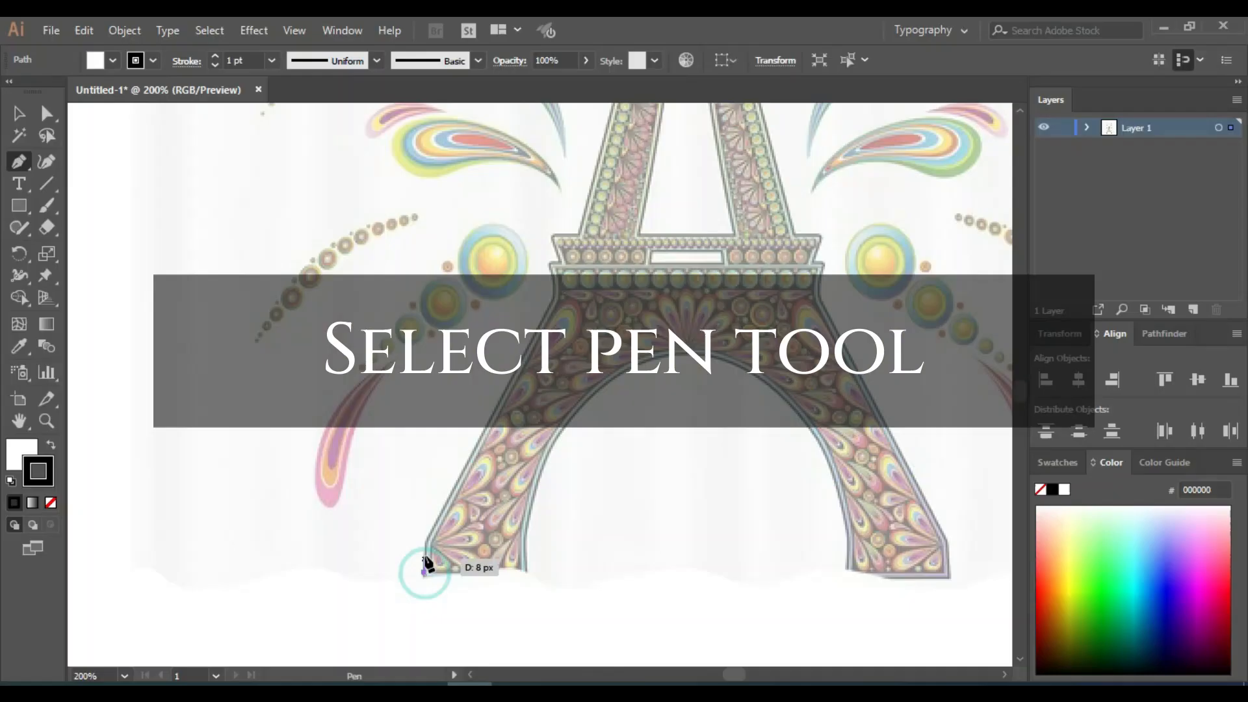
{"action": "left_click_drag", "start_coordinate": [423, 552], "coordinate": [426, 541]}
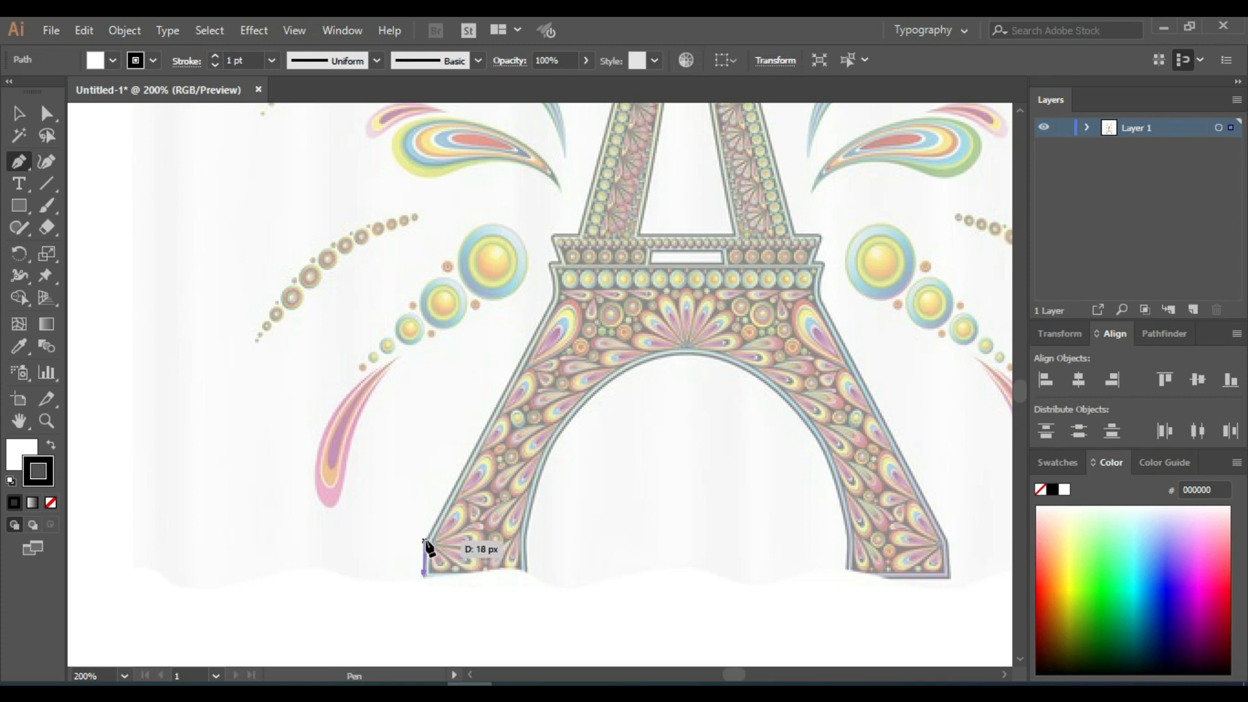
{"action": "left_click", "coordinate": [424, 538]}
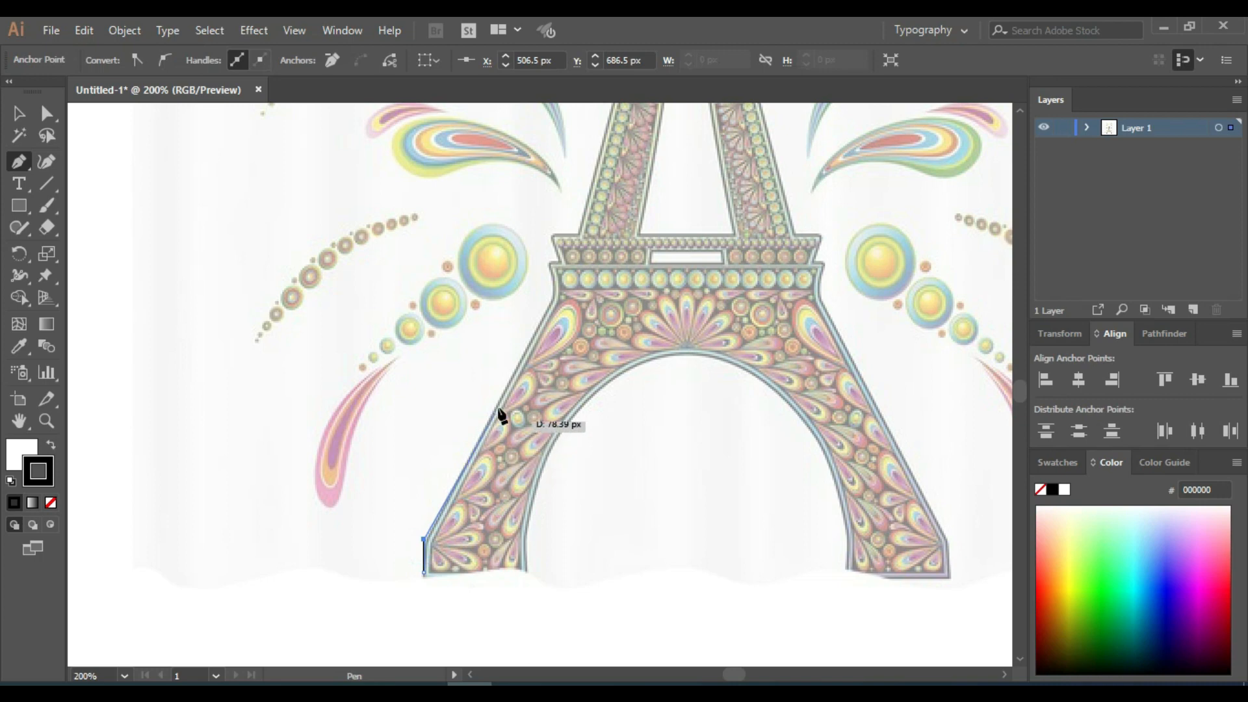
{"action": "left_click", "coordinate": [551, 301]}
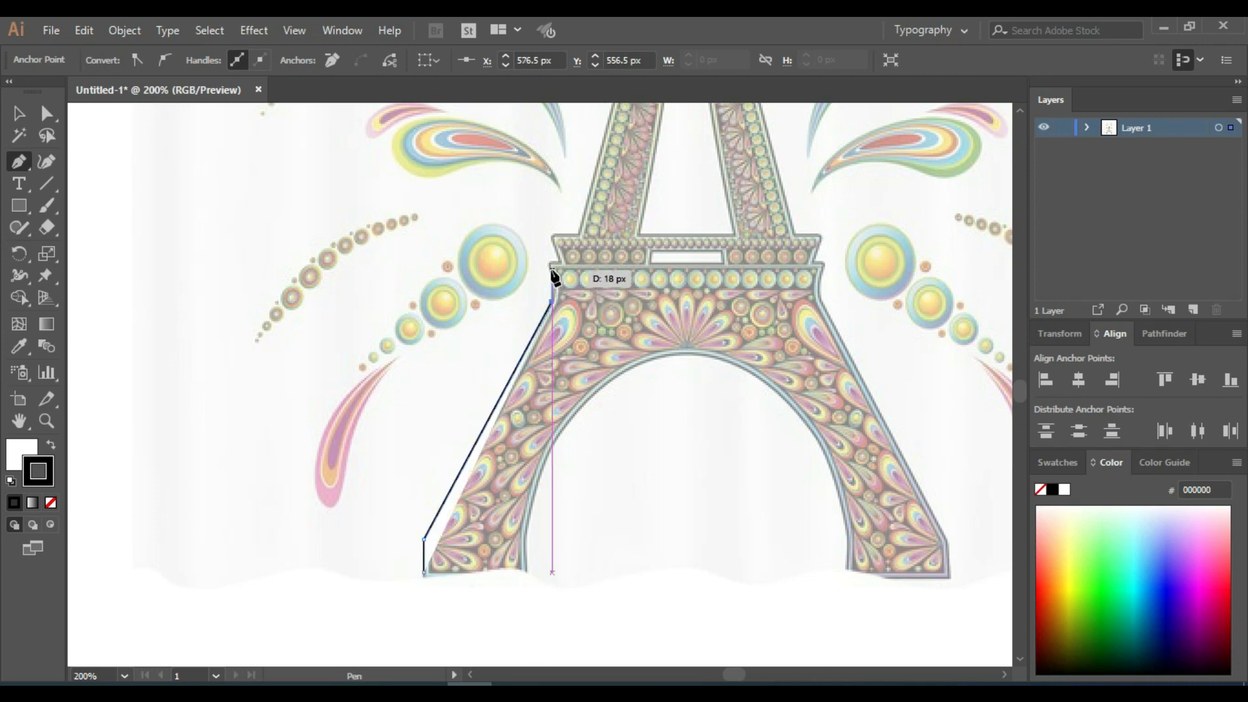
{"action": "left_click", "coordinate": [552, 268]}
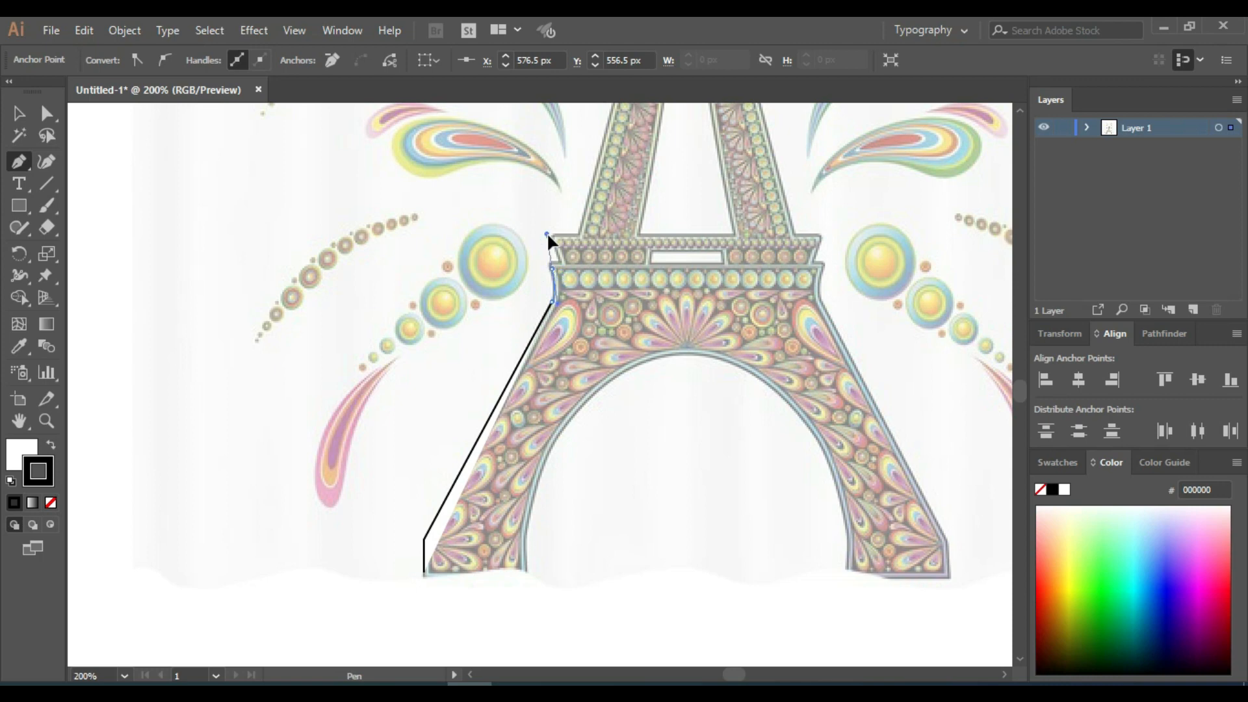
{"action": "left_click_drag", "start_coordinate": [548, 232], "coordinate": [554, 279]}
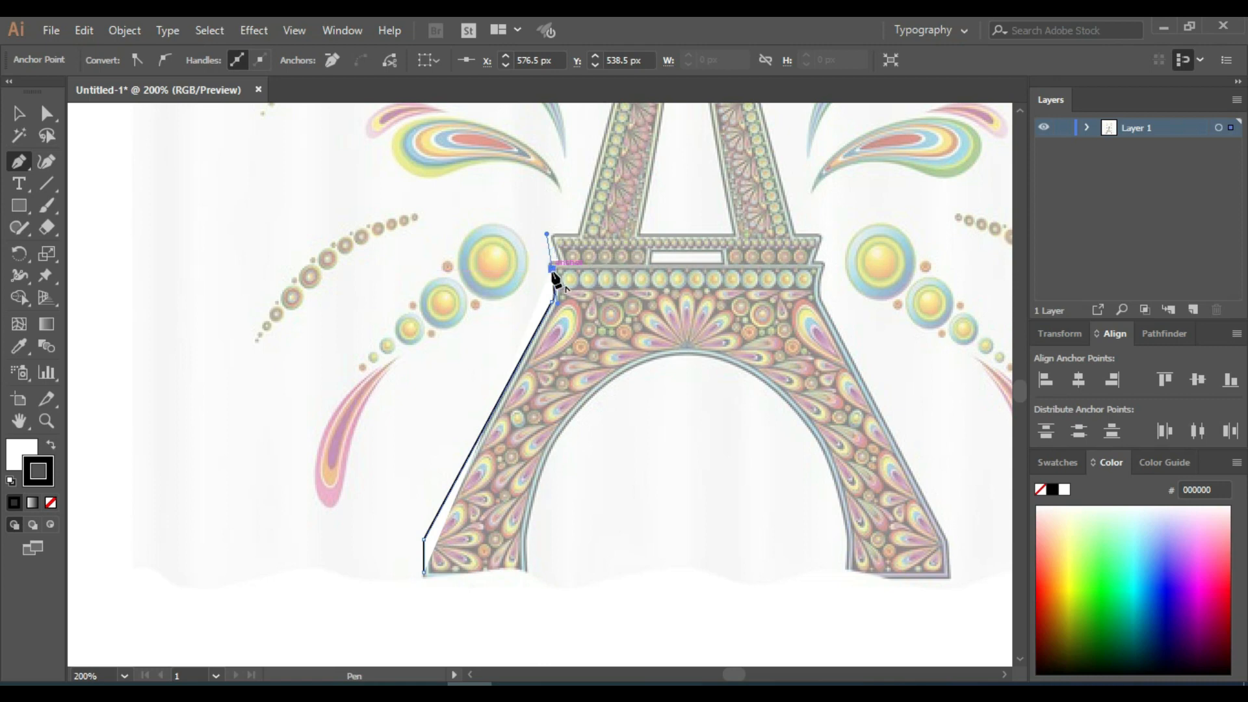
{"action": "left_click", "coordinate": [552, 268]}
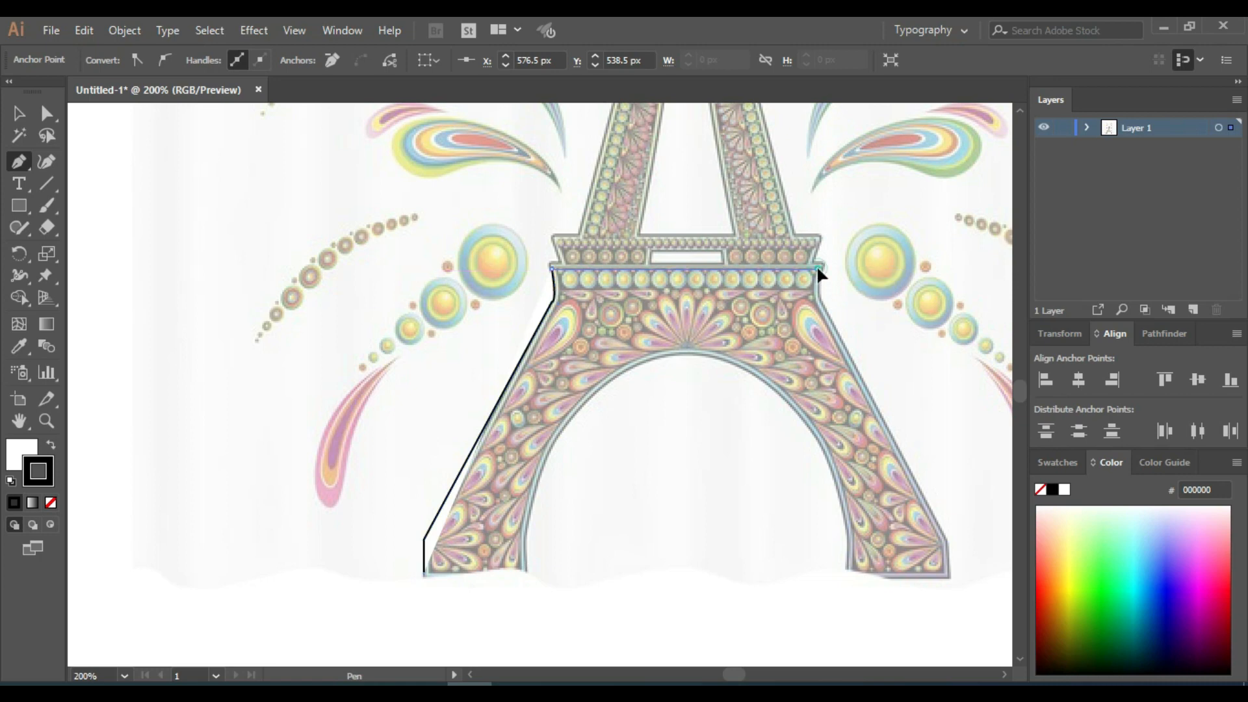
{"action": "left_click", "coordinate": [817, 268]}
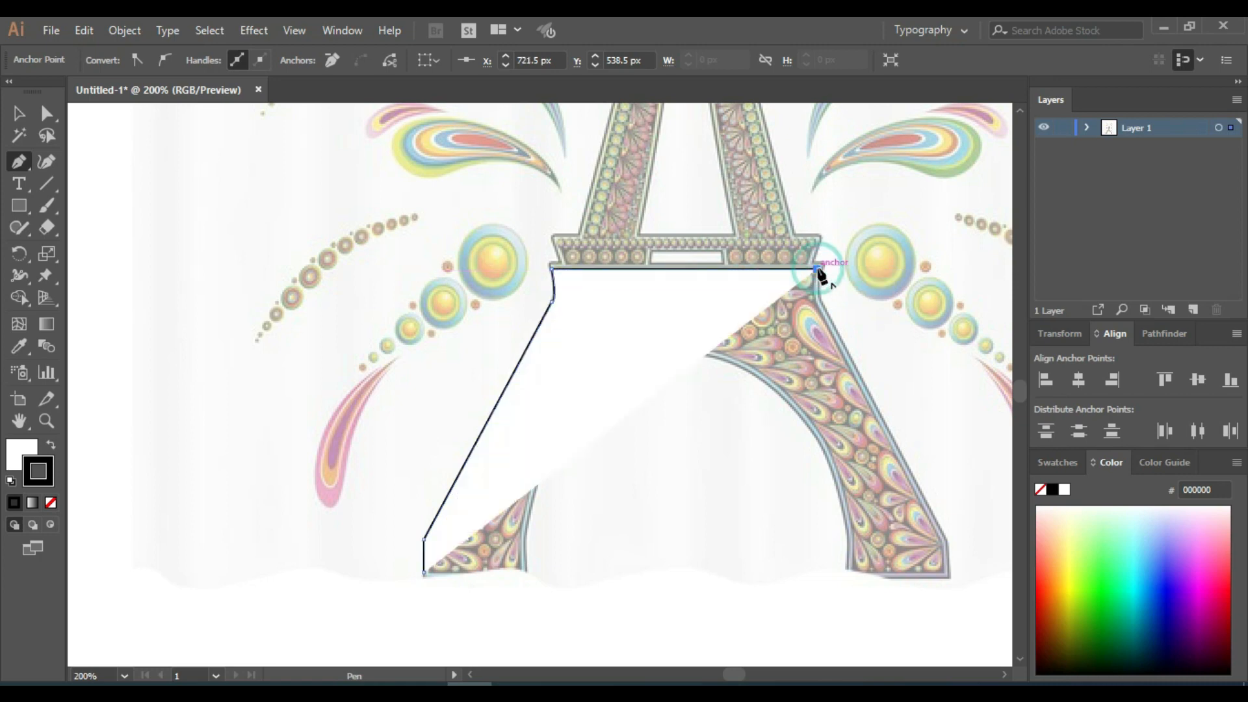
{"action": "key", "text": "ctrl+z"}
{"action": "left_click", "coordinate": [817, 268]}
{"action": "left_click_drag", "start_coordinate": [818, 269], "coordinate": [818, 297]}
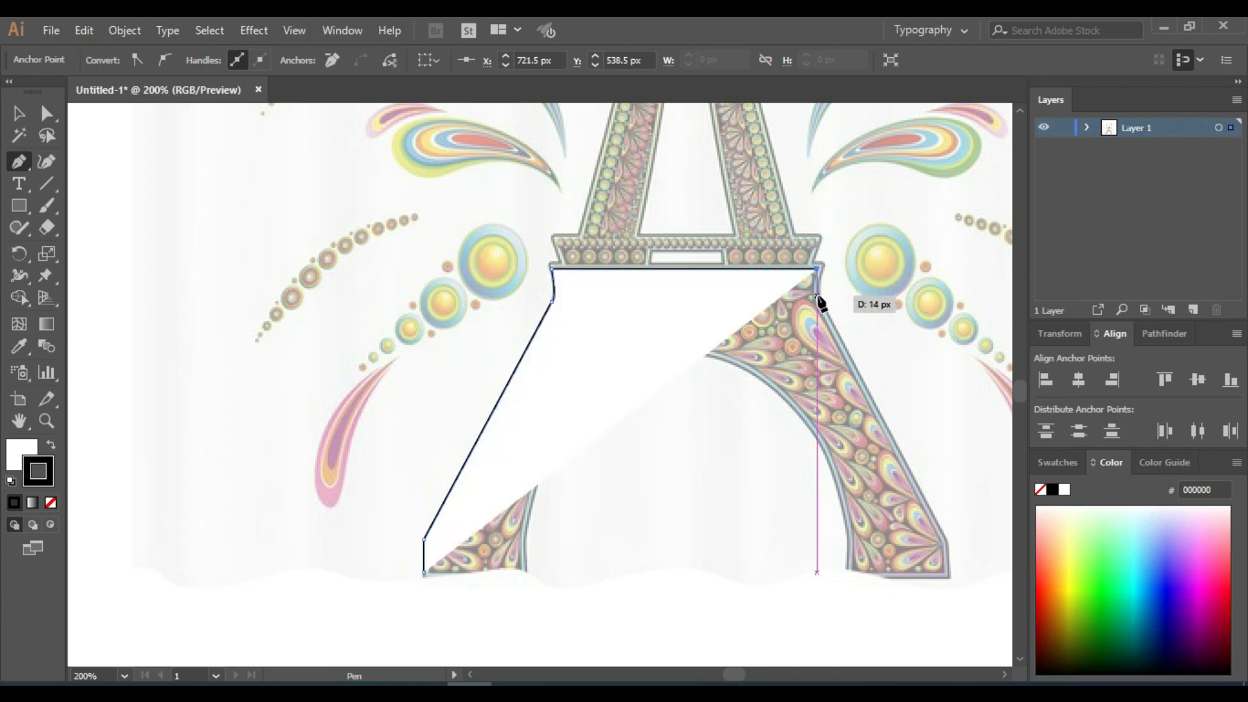
{"action": "key", "text": "ctrl+z"}
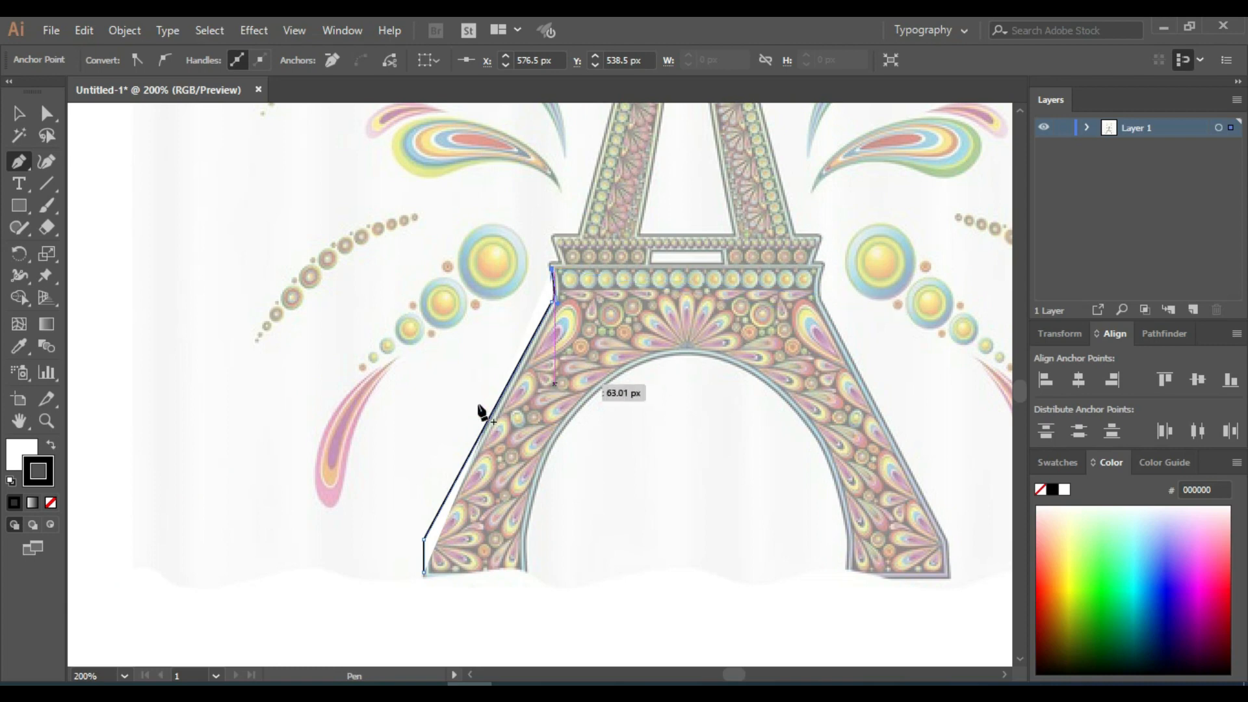
Set the path's fill to none and trace the top edge of the tower's base across to its right corner
{"action": "left_click", "coordinate": [22, 448]}
{"action": "left_click", "coordinate": [51, 503]}
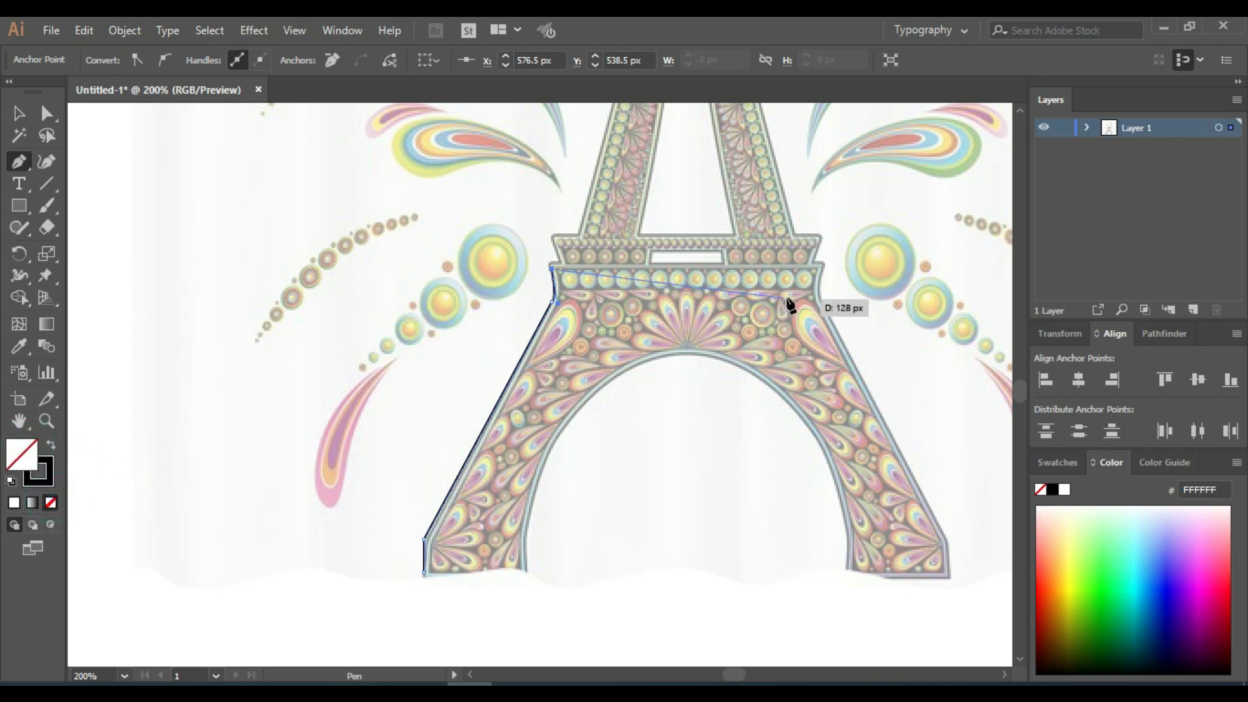
{"action": "left_click", "coordinate": [822, 267]}
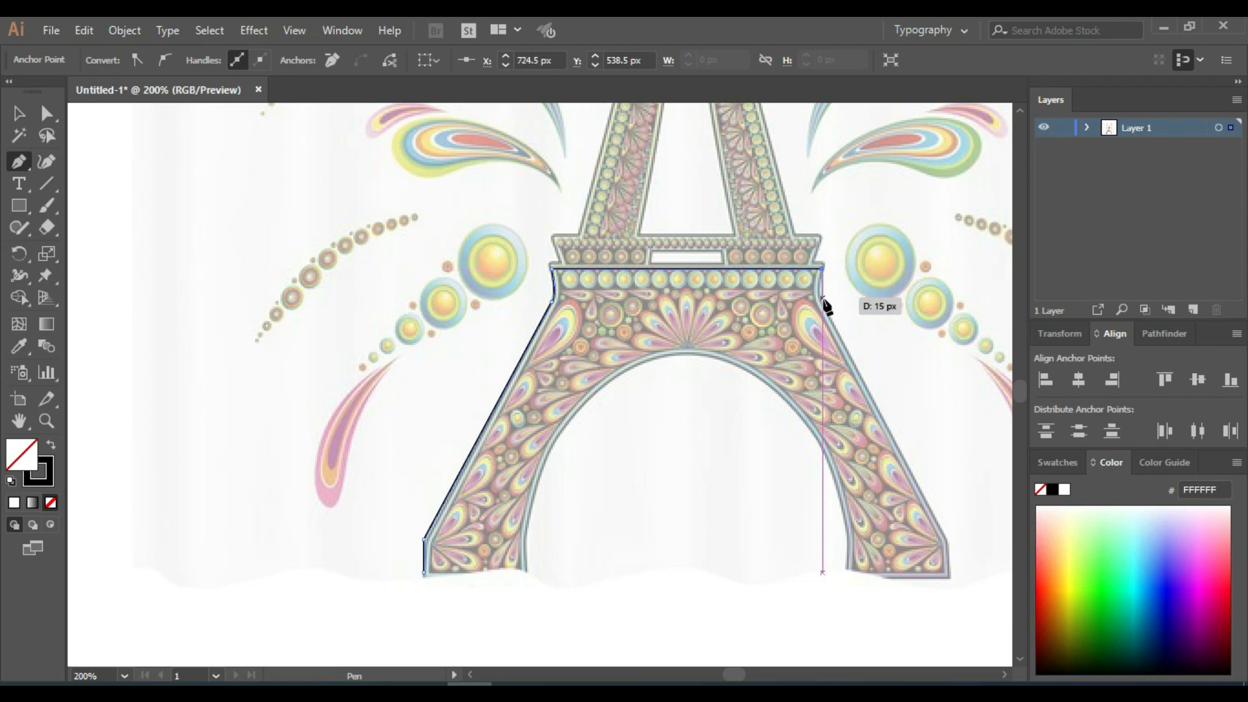
Continue the outline down the outer edge of the right leg and along the bottom of its foot
{"action": "left_click_drag", "start_coordinate": [823, 302], "coordinate": [835, 304]}
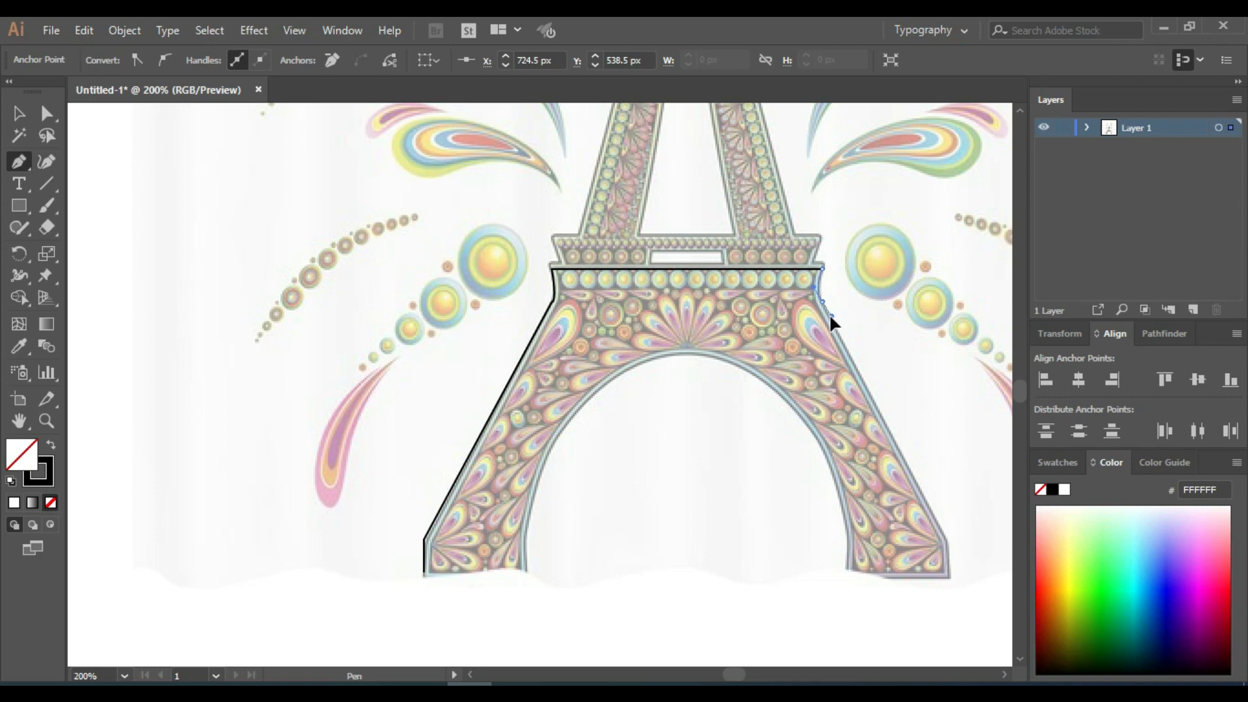
{"action": "left_click", "coordinate": [829, 314]}
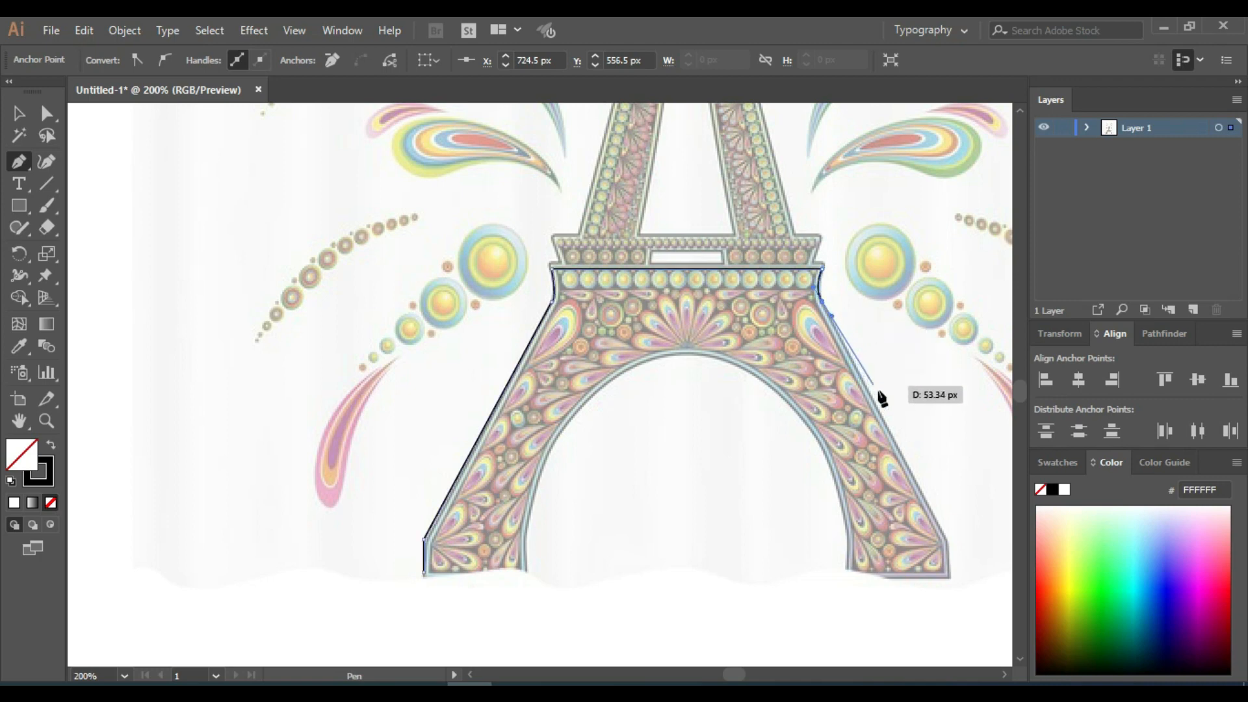
{"action": "left_click", "coordinate": [948, 543]}
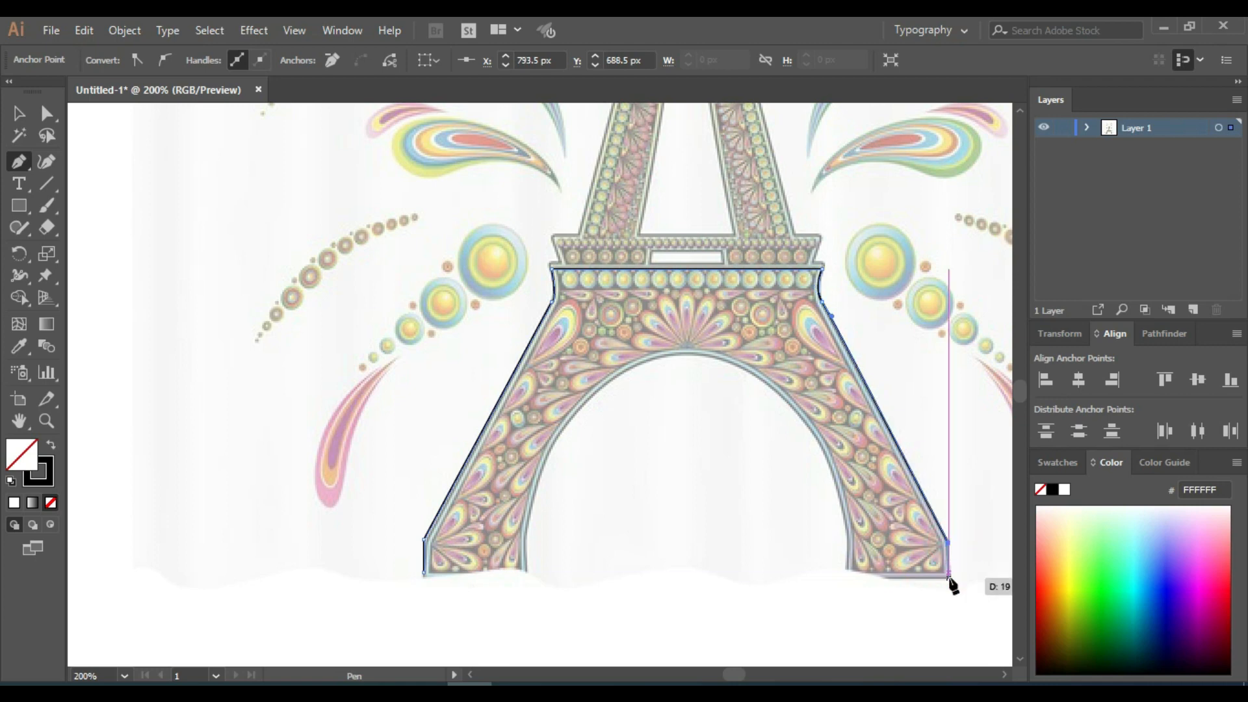
{"action": "left_click", "coordinate": [948, 577]}
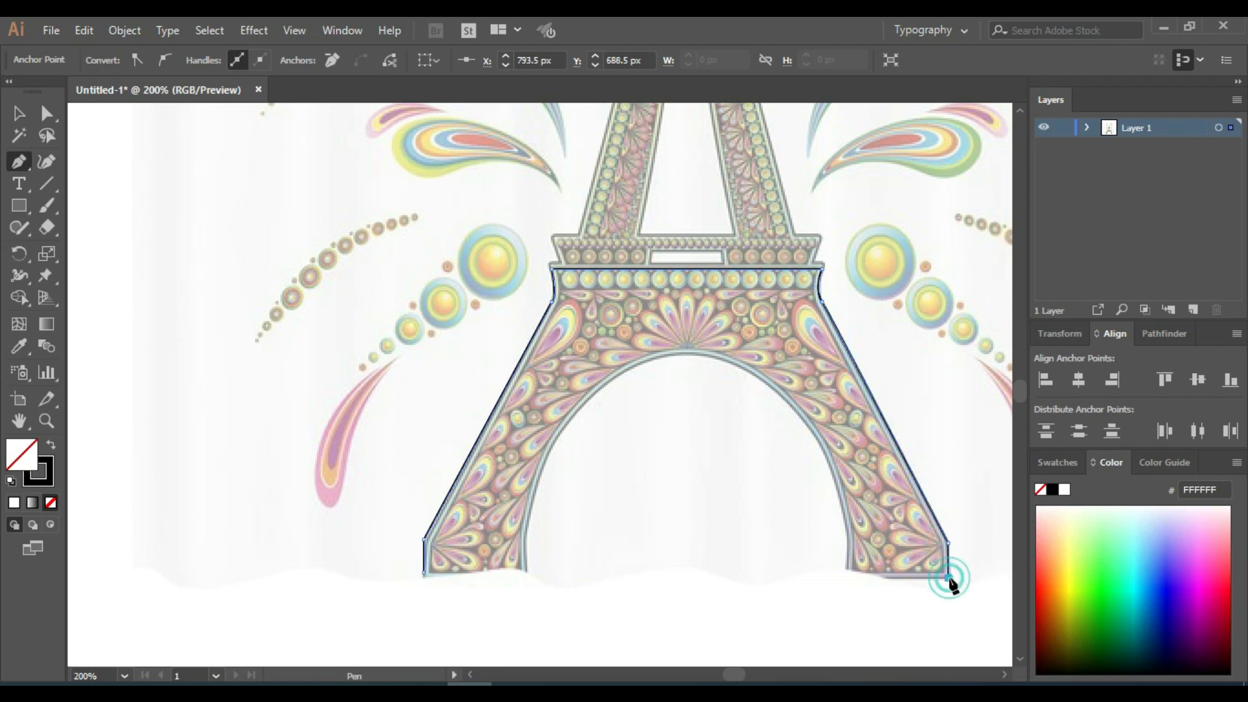
{"action": "left_click", "coordinate": [847, 576]}
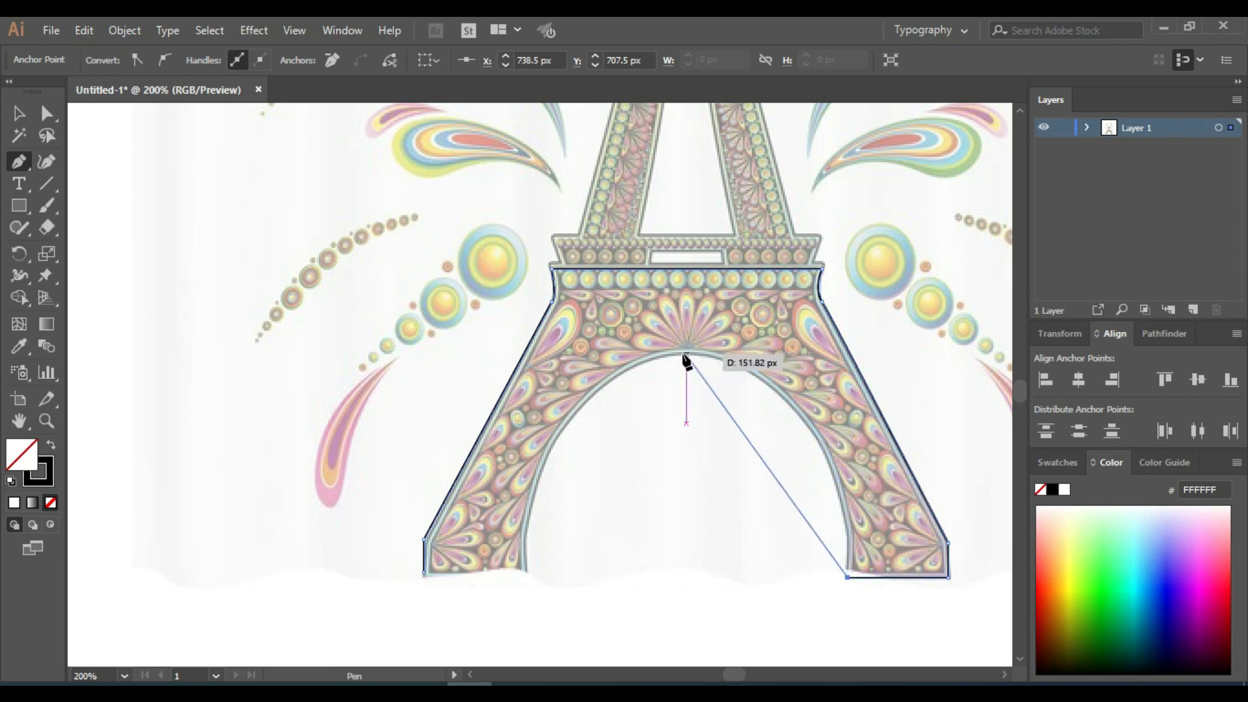
Trace the inner arch with curved segments over its apex to the left foot and close the base outline at its starting point
{"action": "left_click_drag", "start_coordinate": [686, 353], "coordinate": [520, 331]}
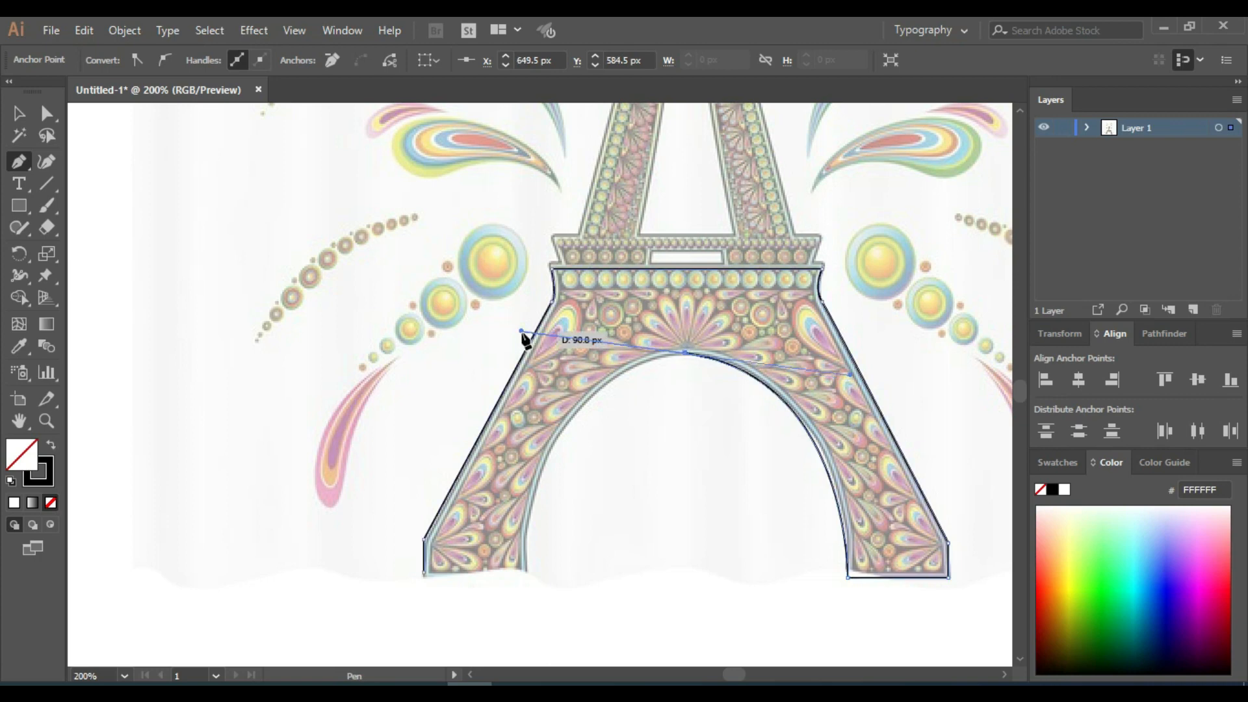
{"action": "left_click", "coordinate": [686, 353]}
{"action": "scroll", "coordinate": [626, 382], "scroll_direction": "down", "scroll_amount": 1}
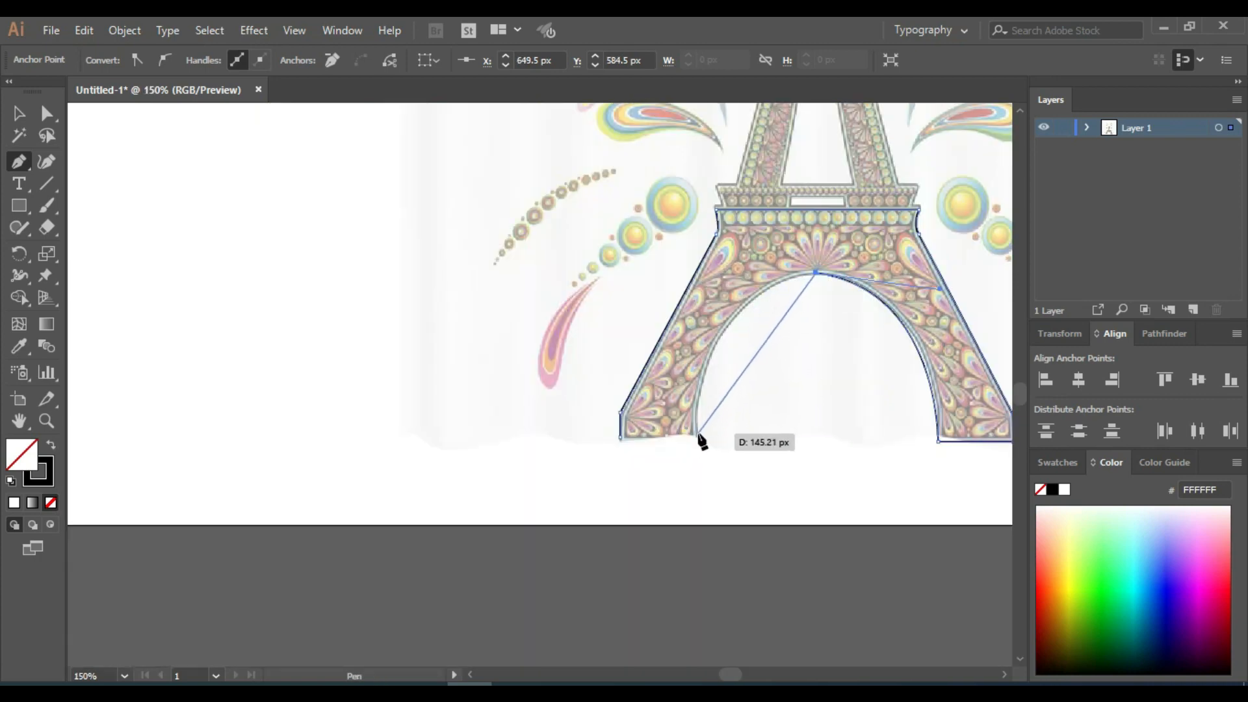
{"action": "left_click_drag", "start_coordinate": [698, 435], "coordinate": [700, 582]}
{"action": "left_click", "coordinate": [697, 432]}
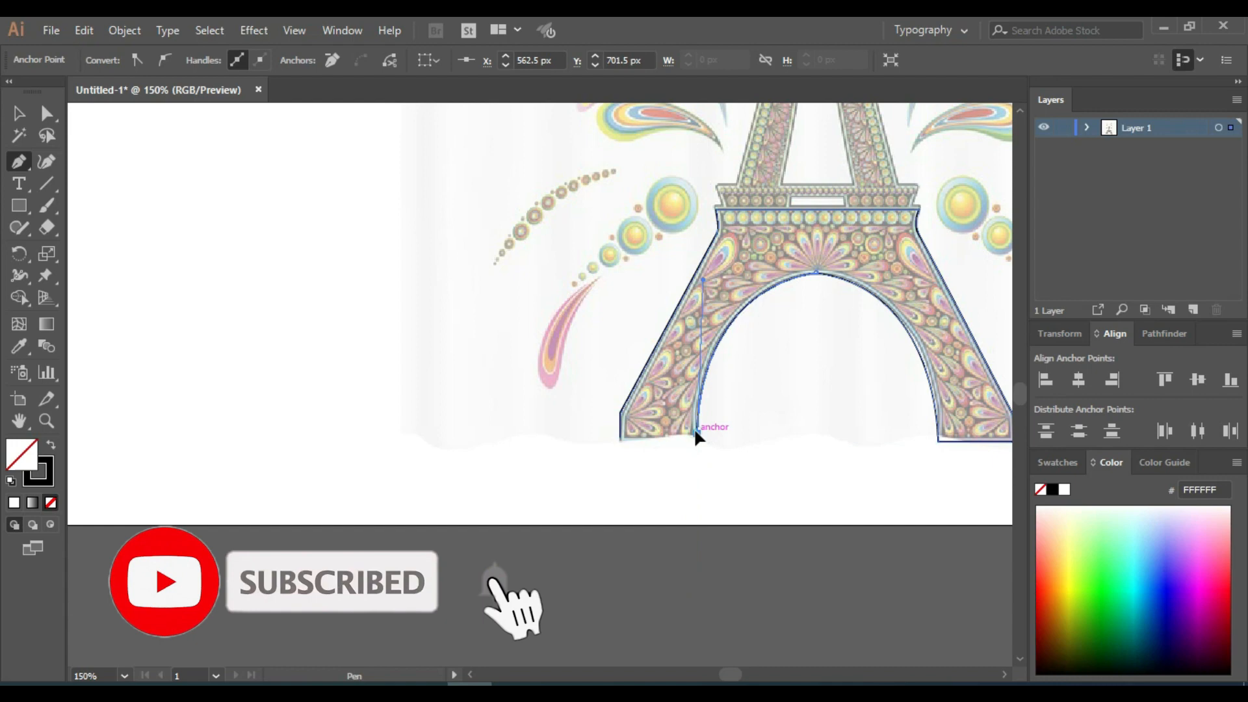
{"action": "left_click", "coordinate": [621, 437]}
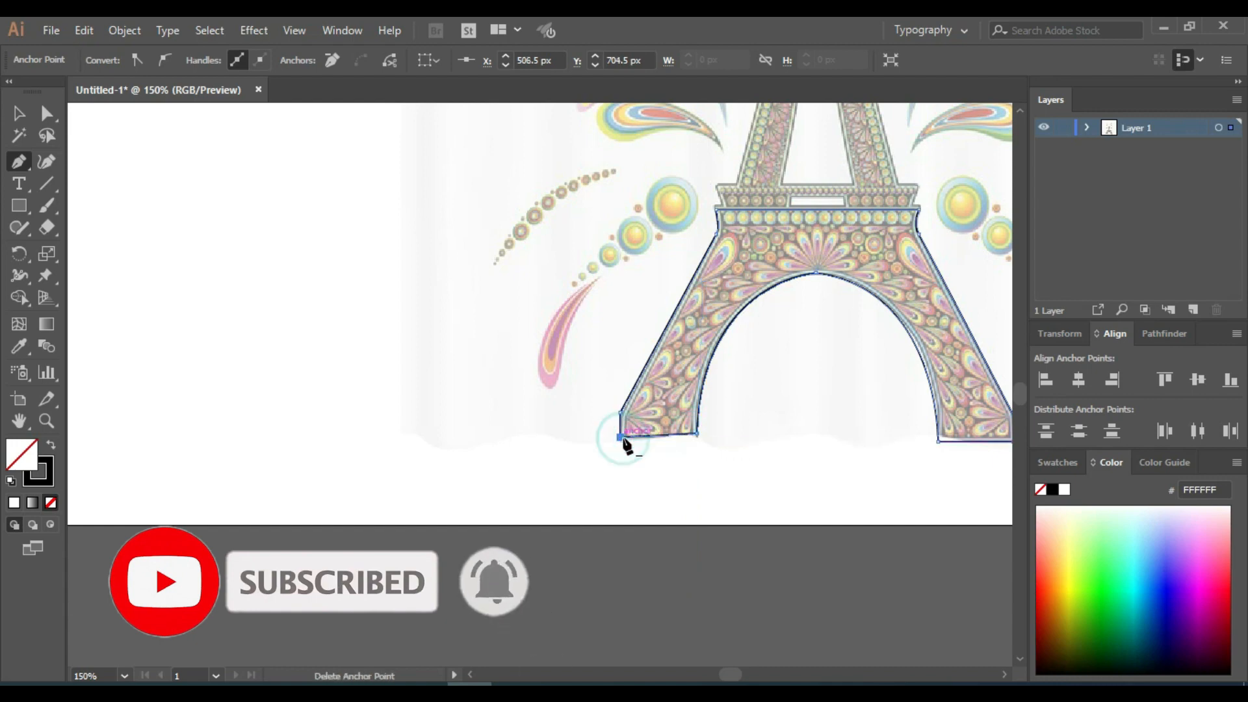
{"action": "scroll", "coordinate": [892, 374], "scroll_direction": "down", "scroll_amount": 2}
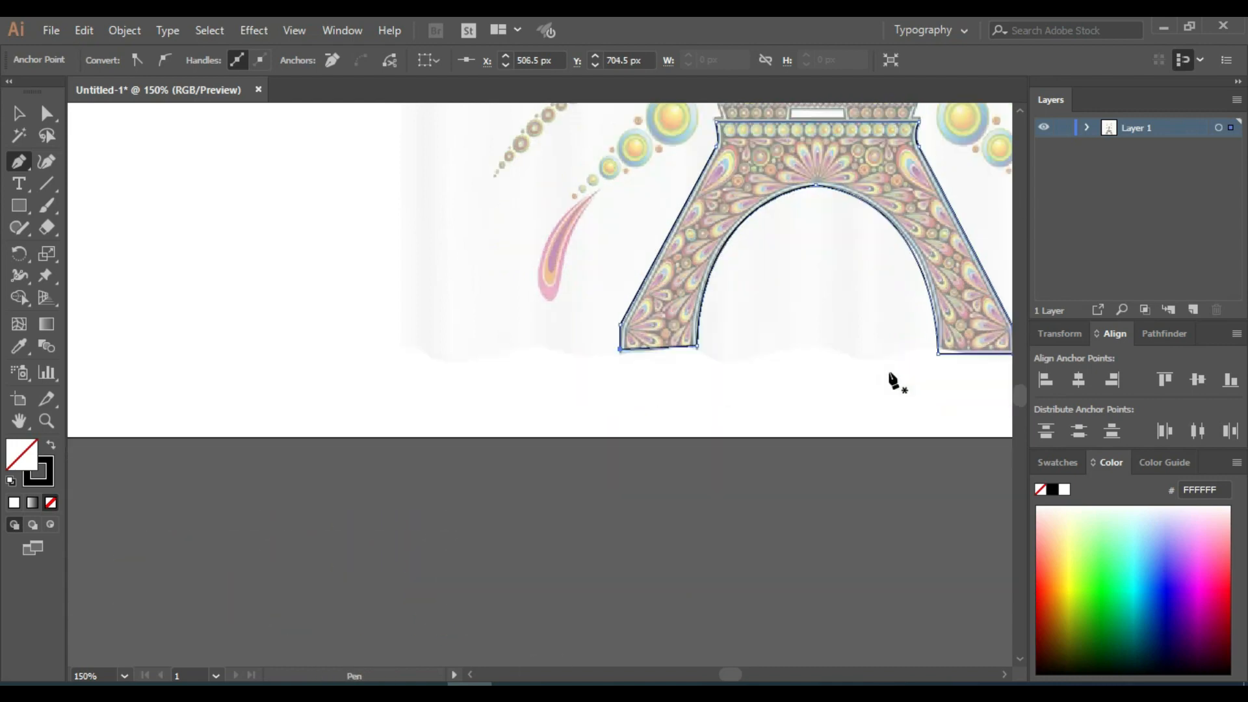
{"action": "scroll", "coordinate": [891, 374], "scroll_direction": "up", "scroll_amount": 2}
{"action": "scroll", "coordinate": [891, 374], "scroll_direction": "right", "scroll_amount": 2}
{"action": "scroll", "coordinate": [891, 374], "scroll_direction": "up", "scroll_amount": 2}
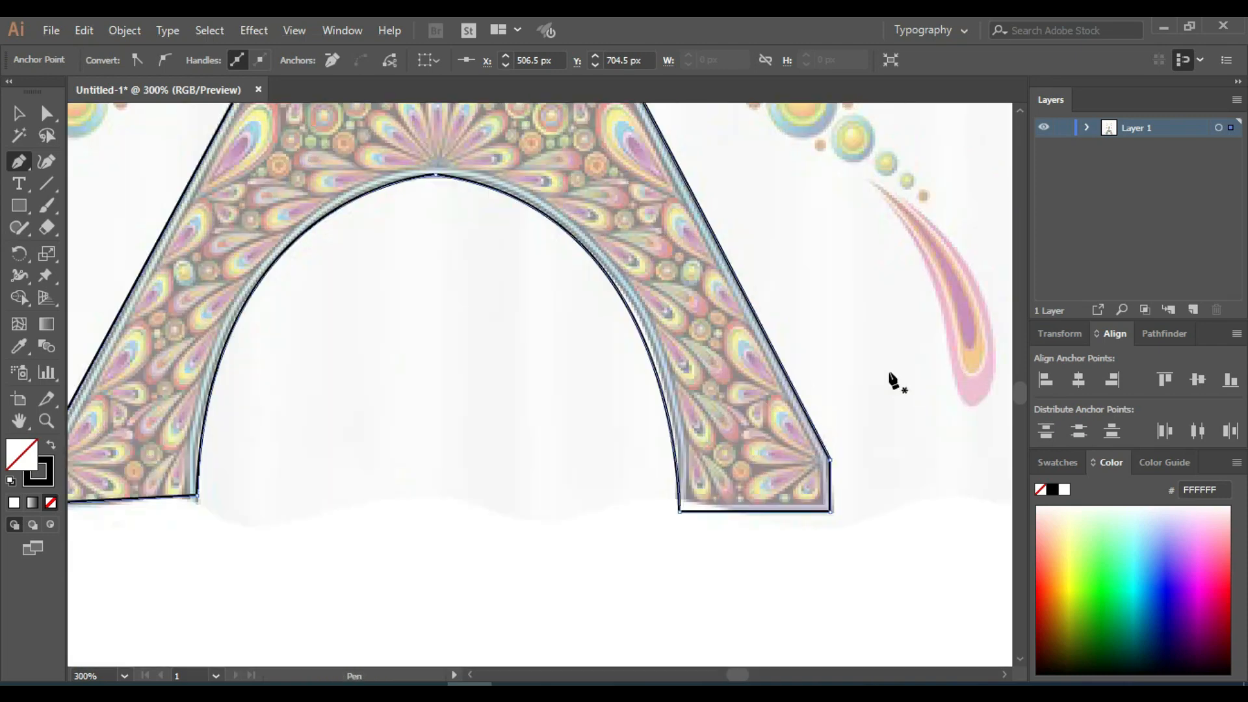
{"action": "scroll", "coordinate": [869, 379], "scroll_direction": "down", "scroll_amount": 3}
Trace the lower platform above the base as a new path: up its slanted left side, across the top and down the right side
{"action": "scroll", "coordinate": [869, 379], "scroll_direction": "up", "scroll_amount": 5}
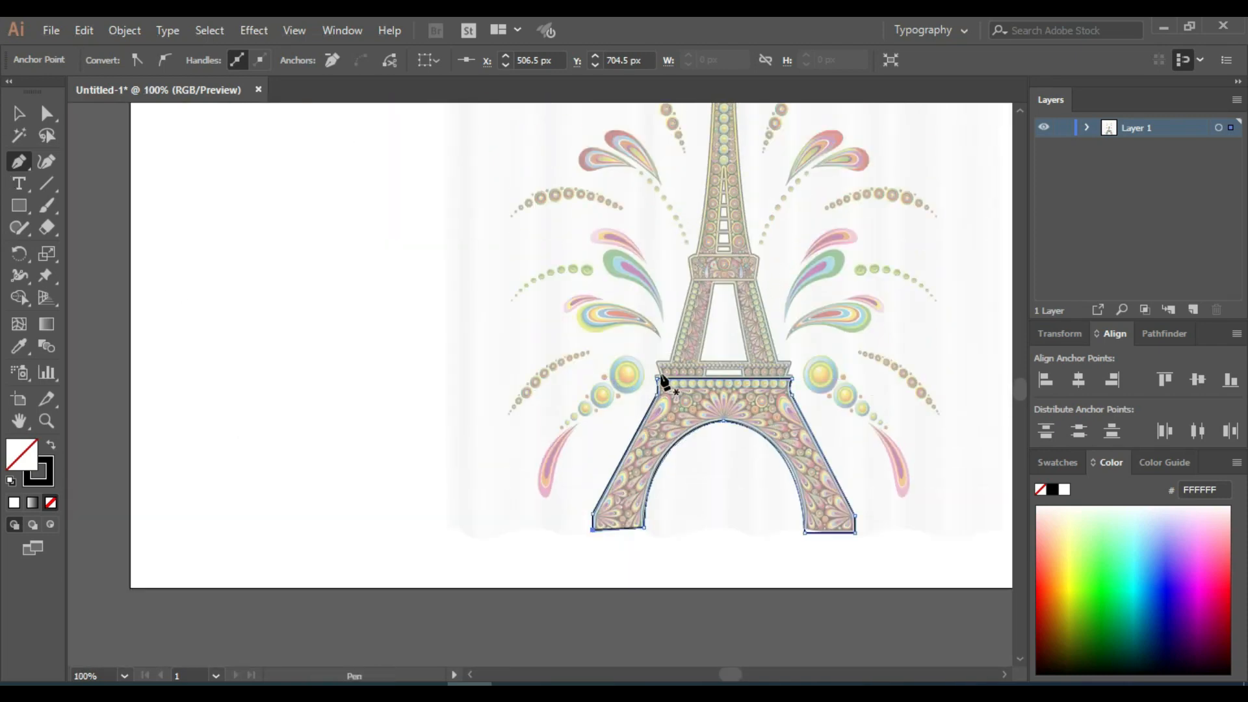
{"action": "scroll", "coordinate": [665, 449], "scroll_direction": "up", "scroll_amount": 2}
{"action": "scroll", "coordinate": [666, 448], "scroll_direction": "up", "scroll_amount": 1}
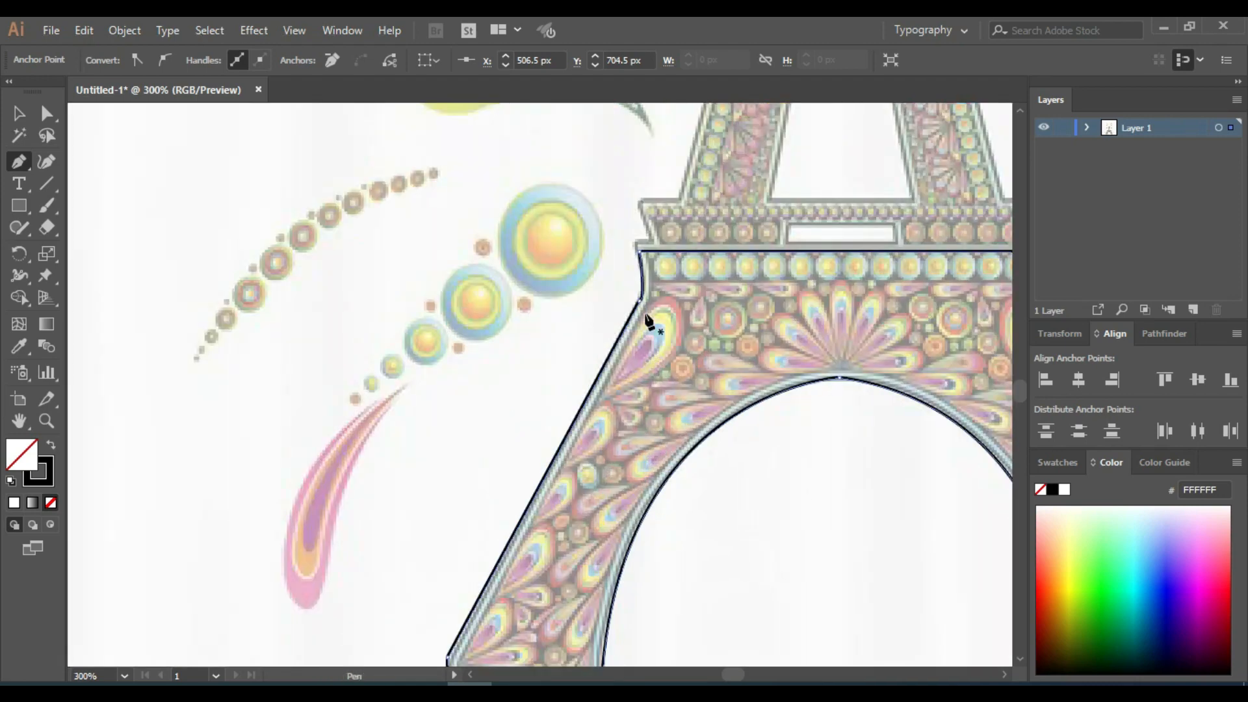
{"action": "left_click", "coordinate": [658, 252]}
{"action": "left_click", "coordinate": [640, 202]}
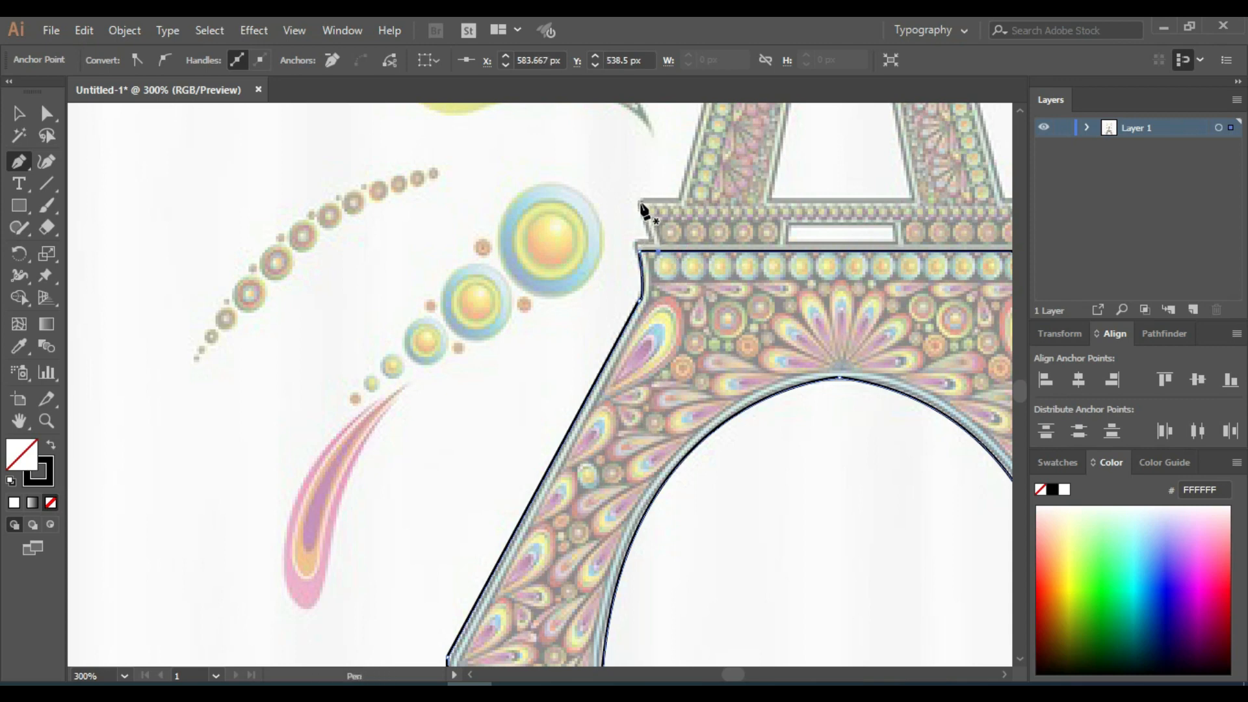
{"action": "left_click", "coordinate": [659, 253]}
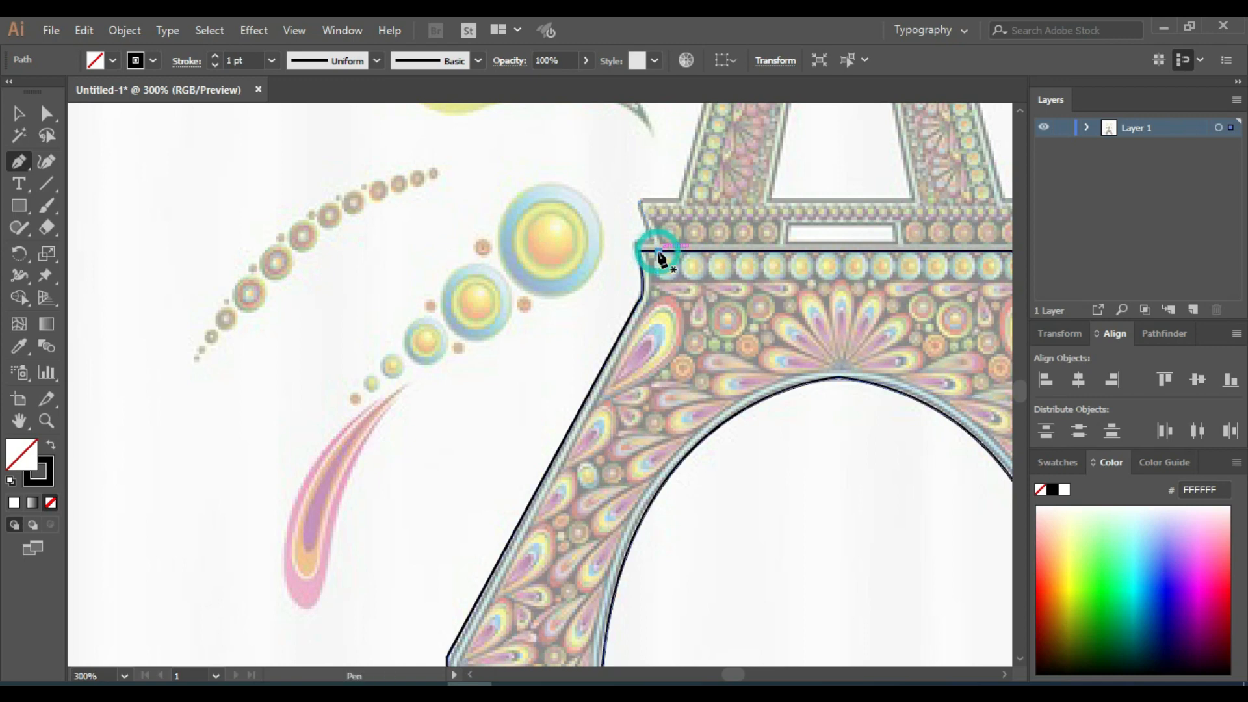
{"action": "left_click", "coordinate": [660, 254]}
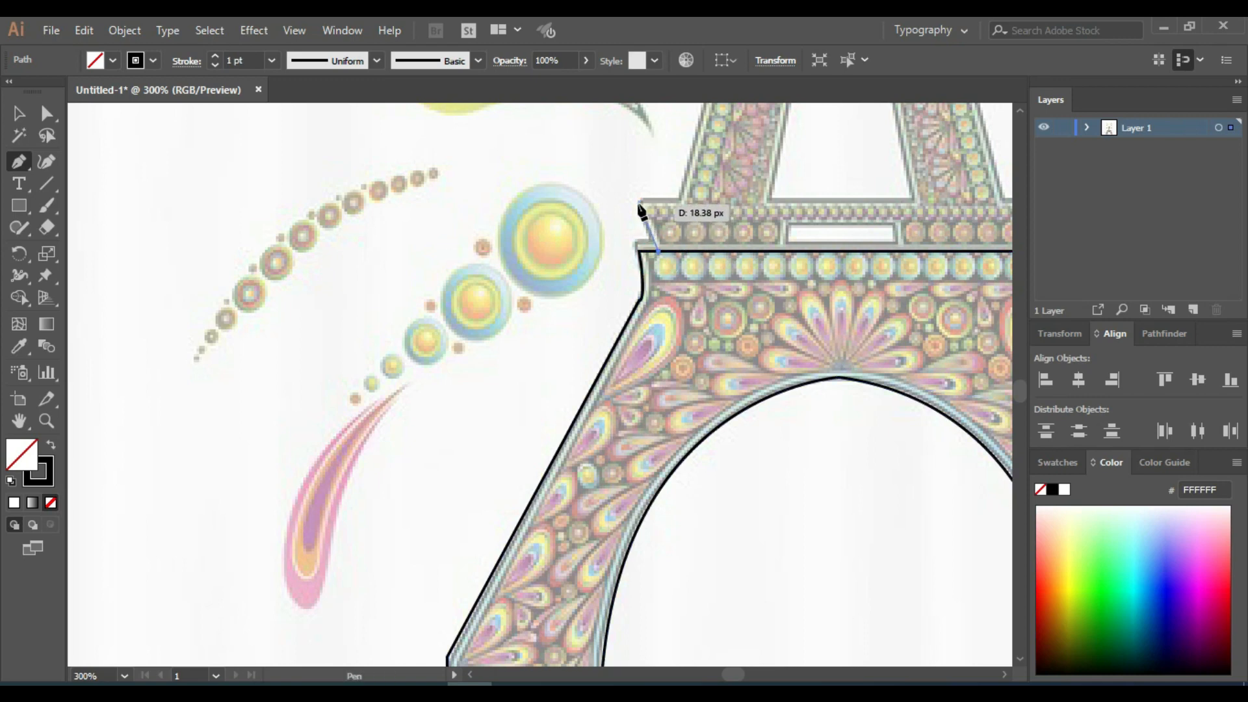
{"action": "left_click", "coordinate": [641, 203]}
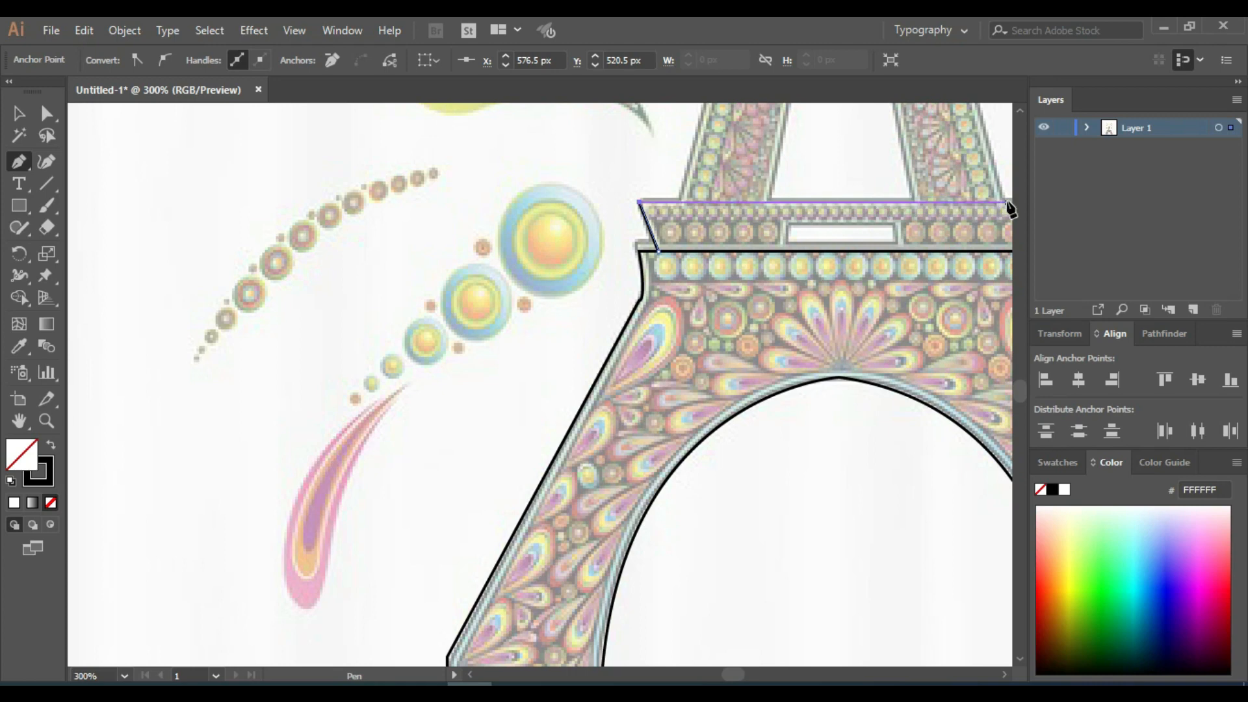
{"action": "scroll", "coordinate": [1008, 209], "scroll_direction": "right", "scroll_amount": 2}
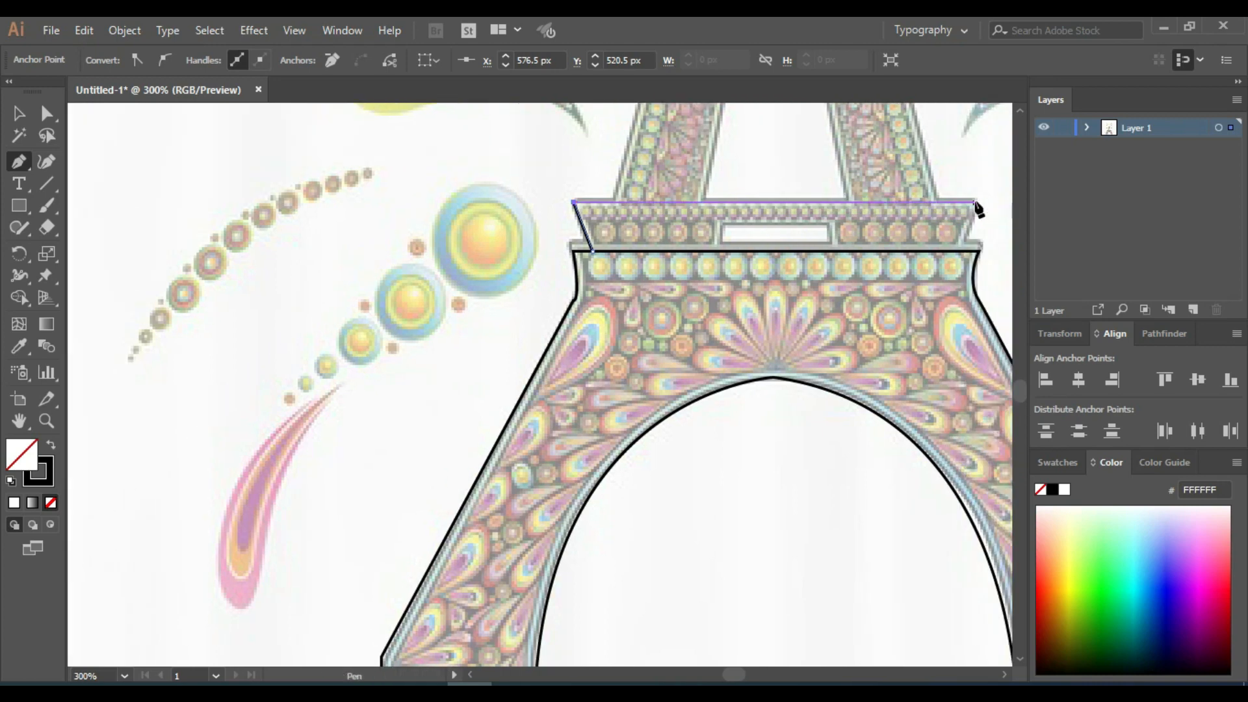
{"action": "left_click", "coordinate": [975, 203]}
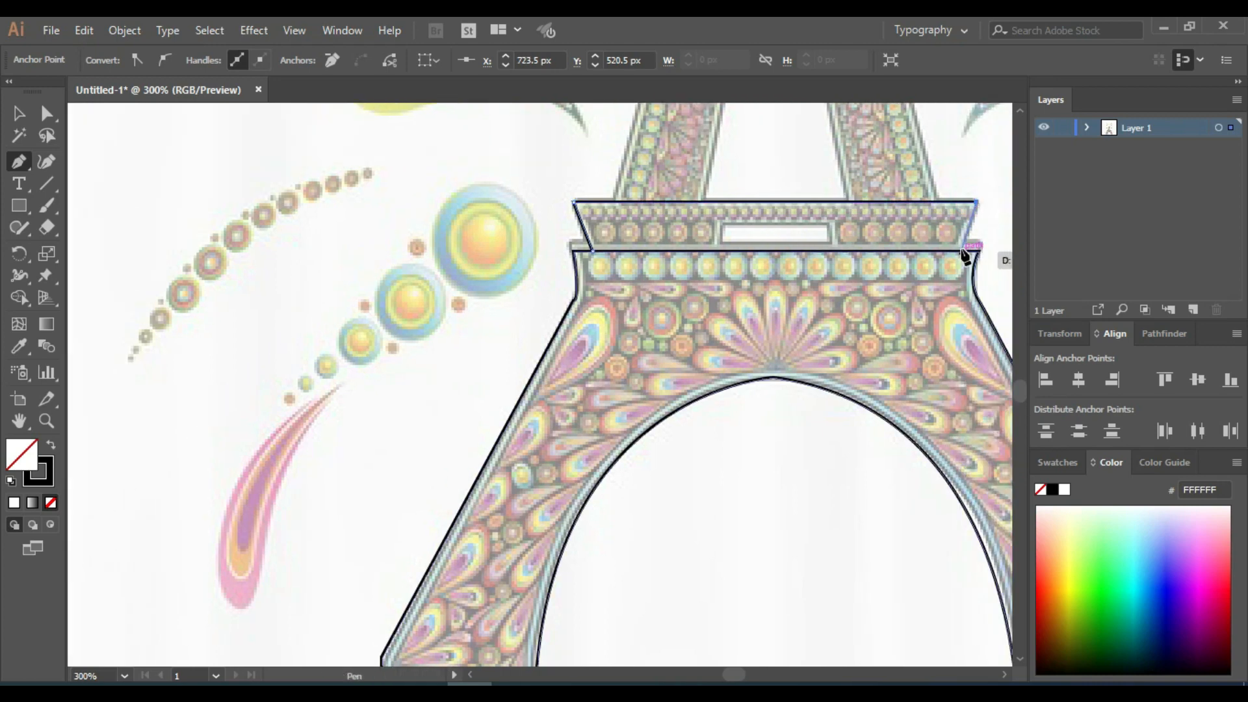
{"action": "left_click", "coordinate": [961, 251]}
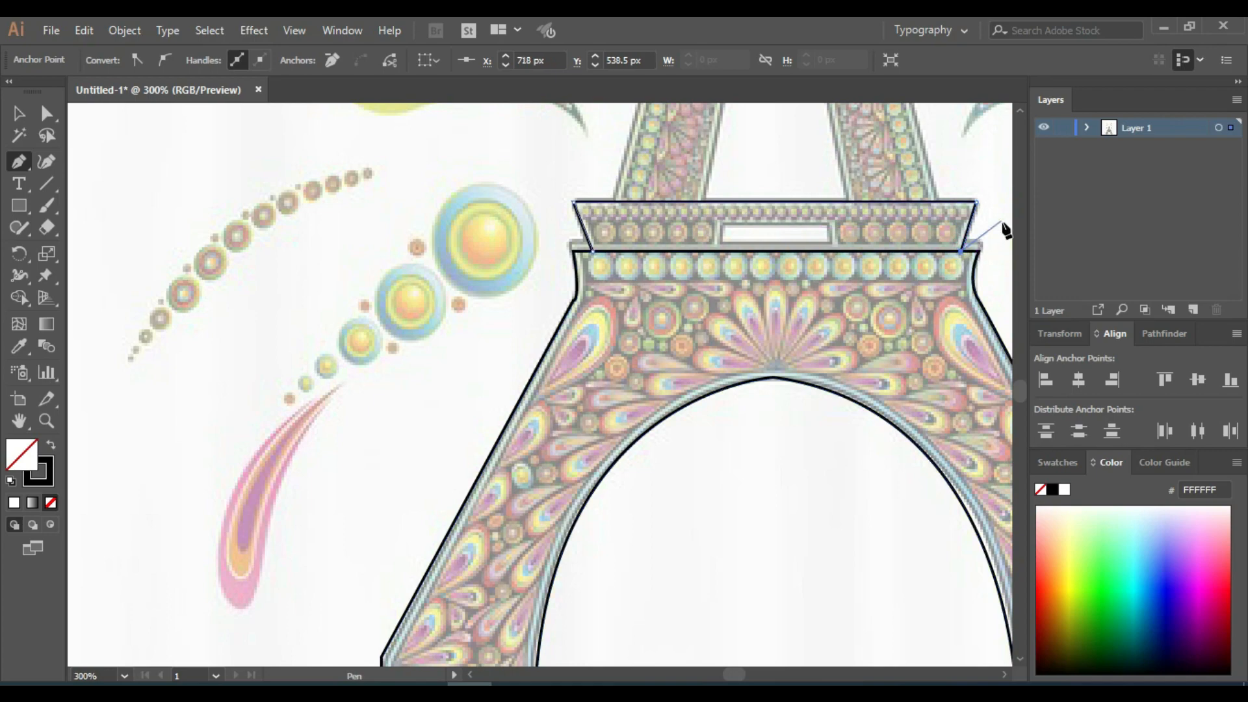
Trace the inner opening between the middle section's legs, from the lower platform up, across the top and back down
{"action": "scroll", "coordinate": [813, 321], "scroll_direction": "up", "scroll_amount": 5}
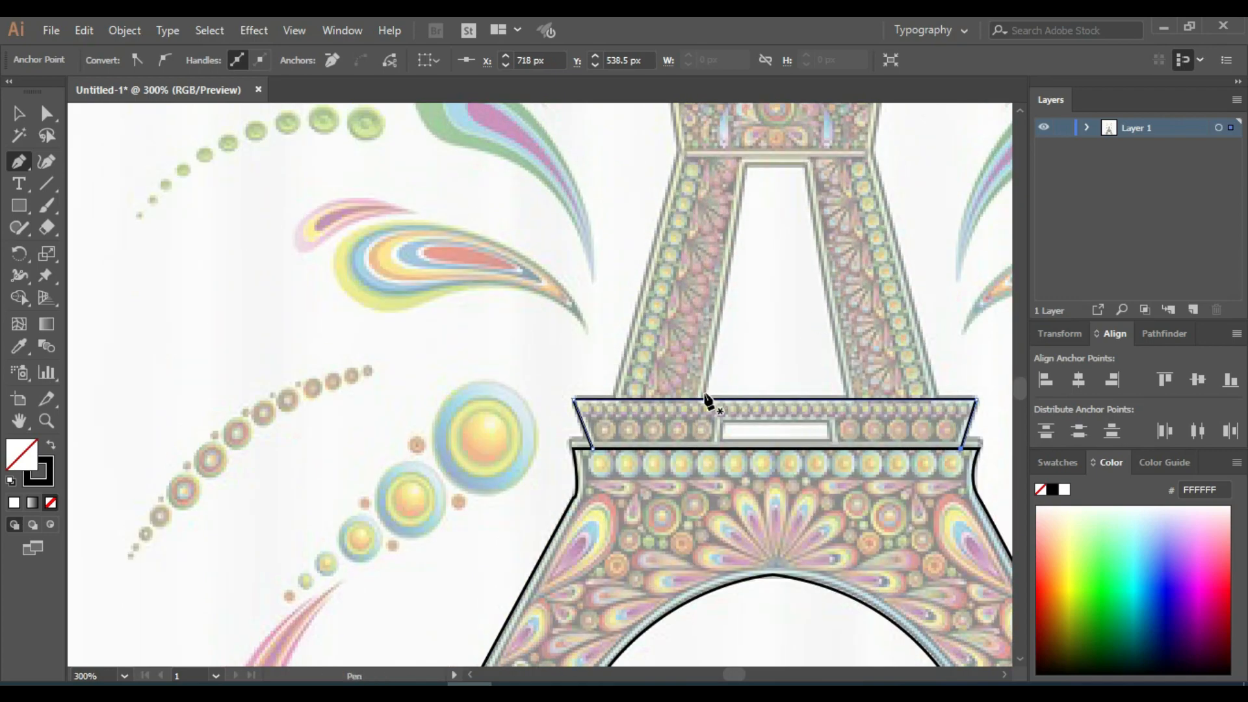
{"action": "left_click", "coordinate": [706, 401]}
{"action": "left_click", "coordinate": [705, 399]}
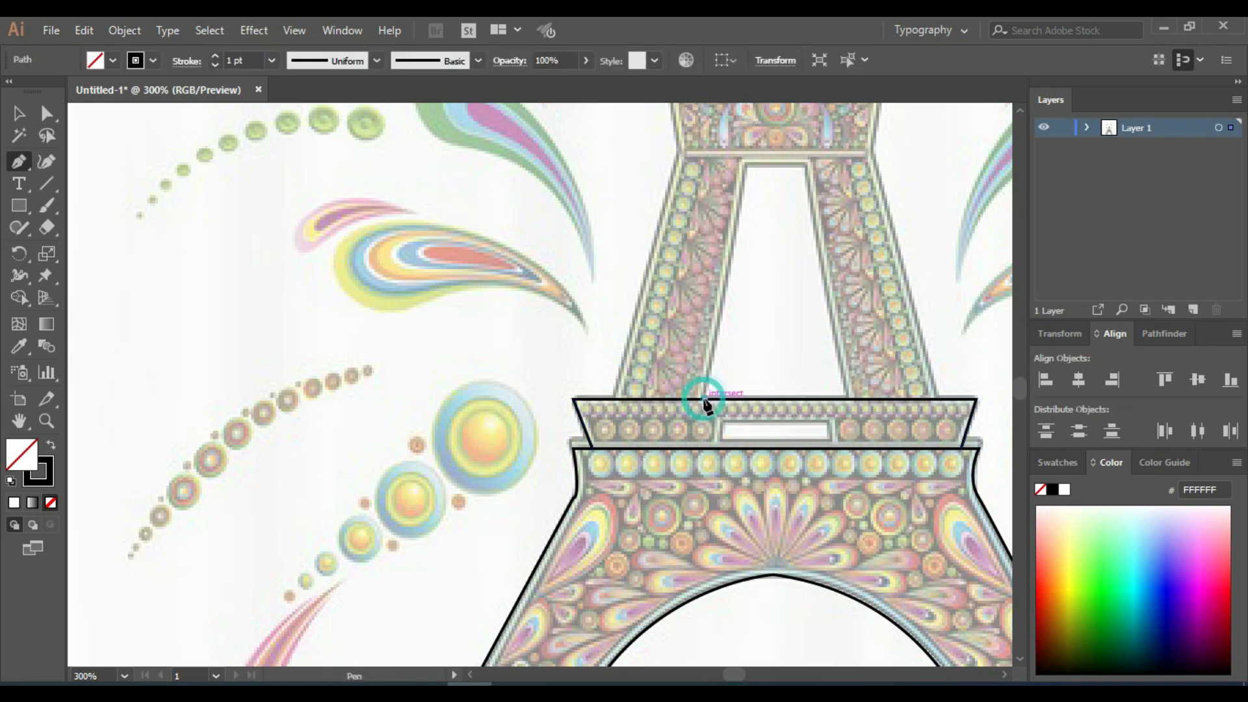
{"action": "left_click", "coordinate": [746, 165]}
{"action": "left_click", "coordinate": [810, 163]}
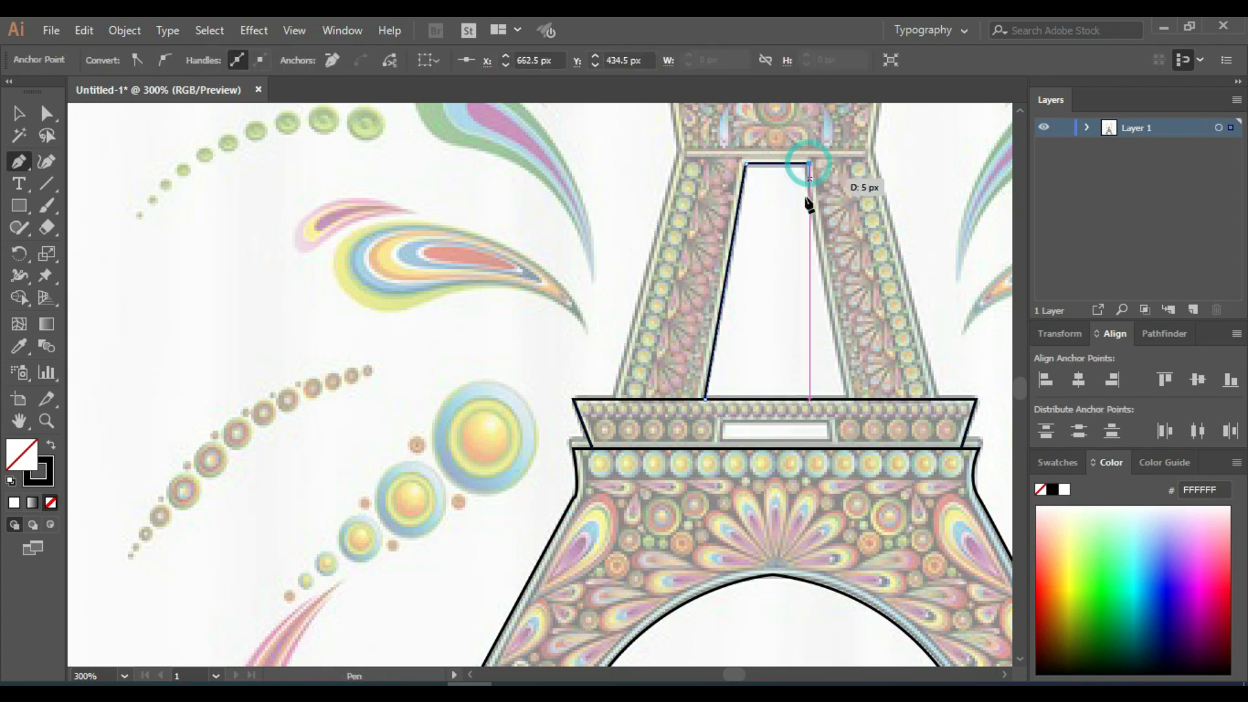
{"action": "left_click", "coordinate": [851, 399]}
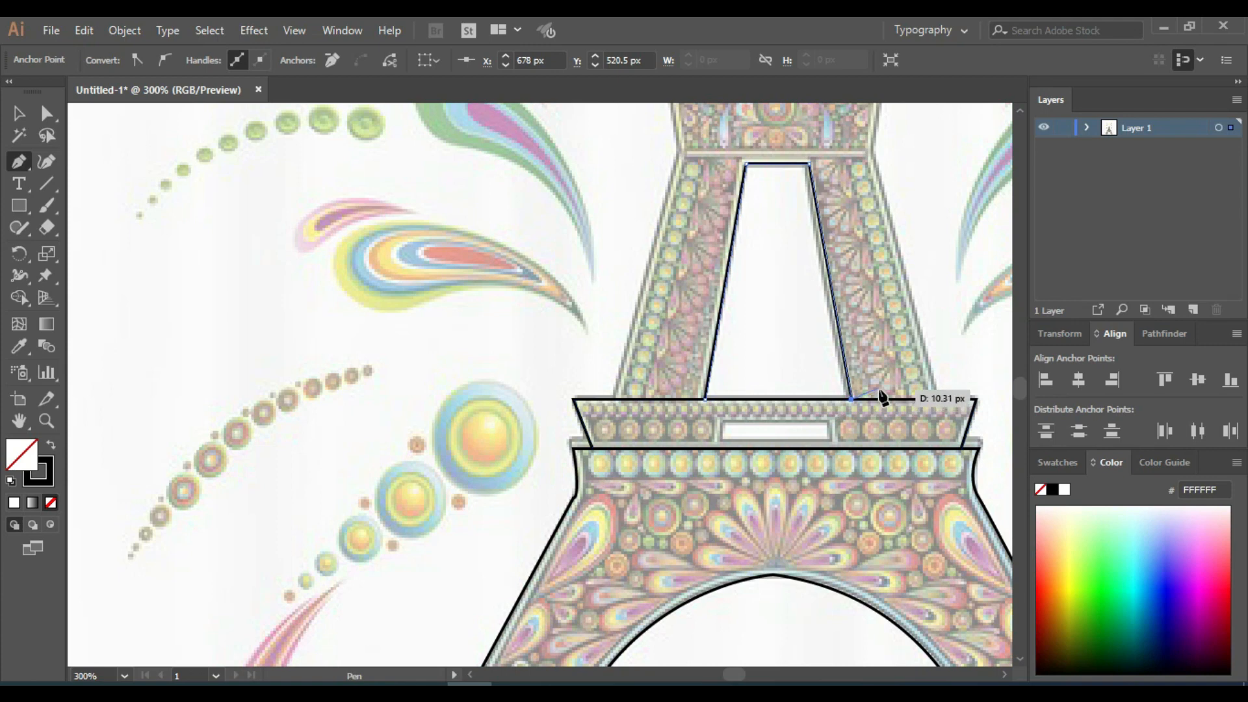
Trace the middle section's outer edges as a new path, up the left side, across the top and down to the lower platform
{"action": "left_click", "coordinate": [611, 400]}
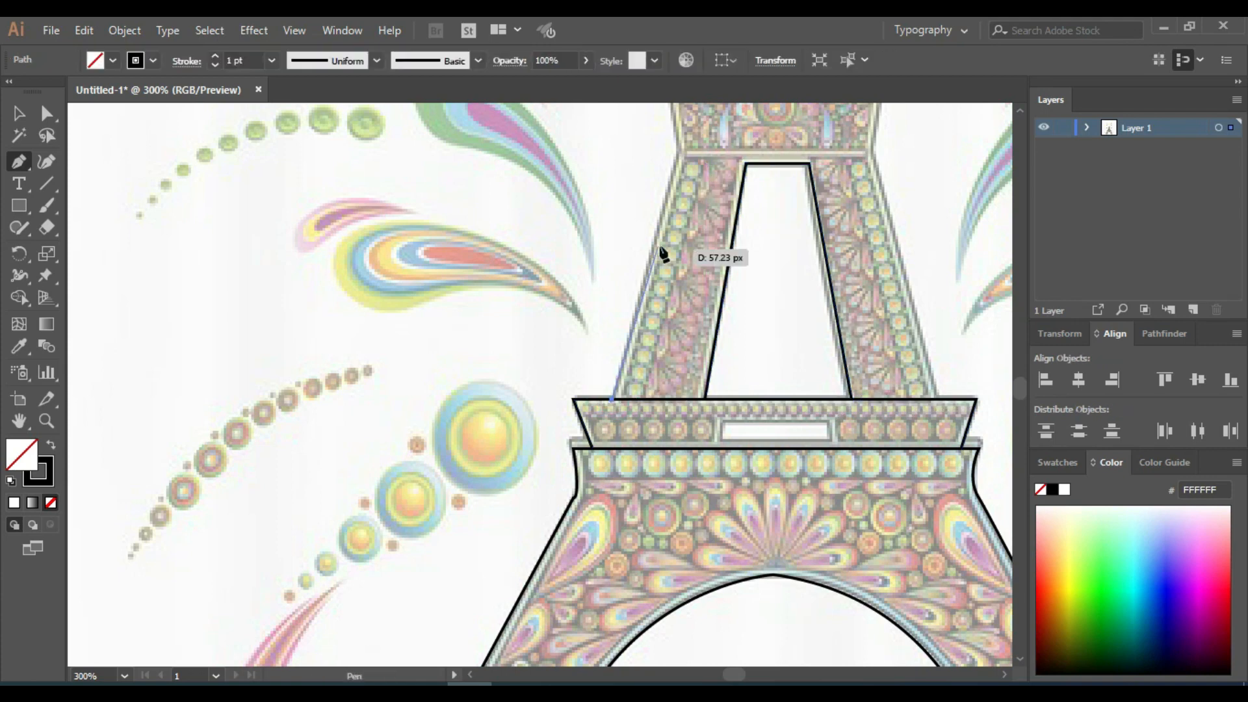
{"action": "left_click", "coordinate": [680, 155]}
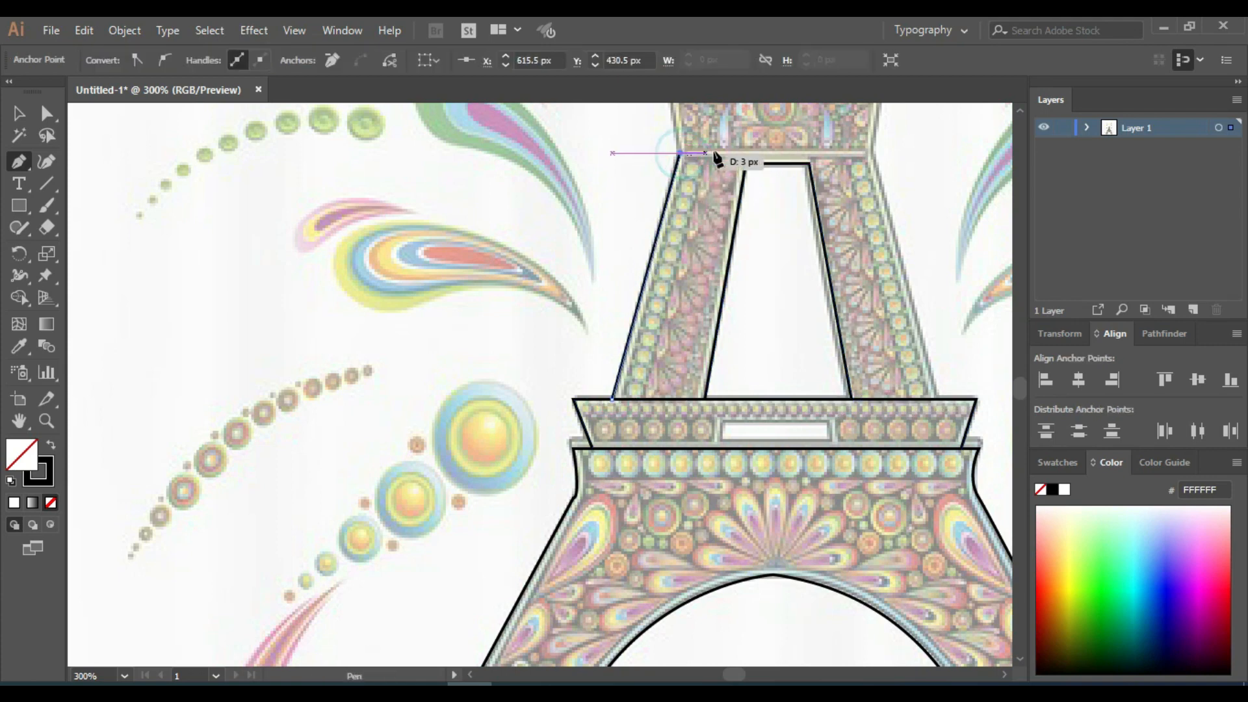
{"action": "left_click", "coordinate": [872, 154]}
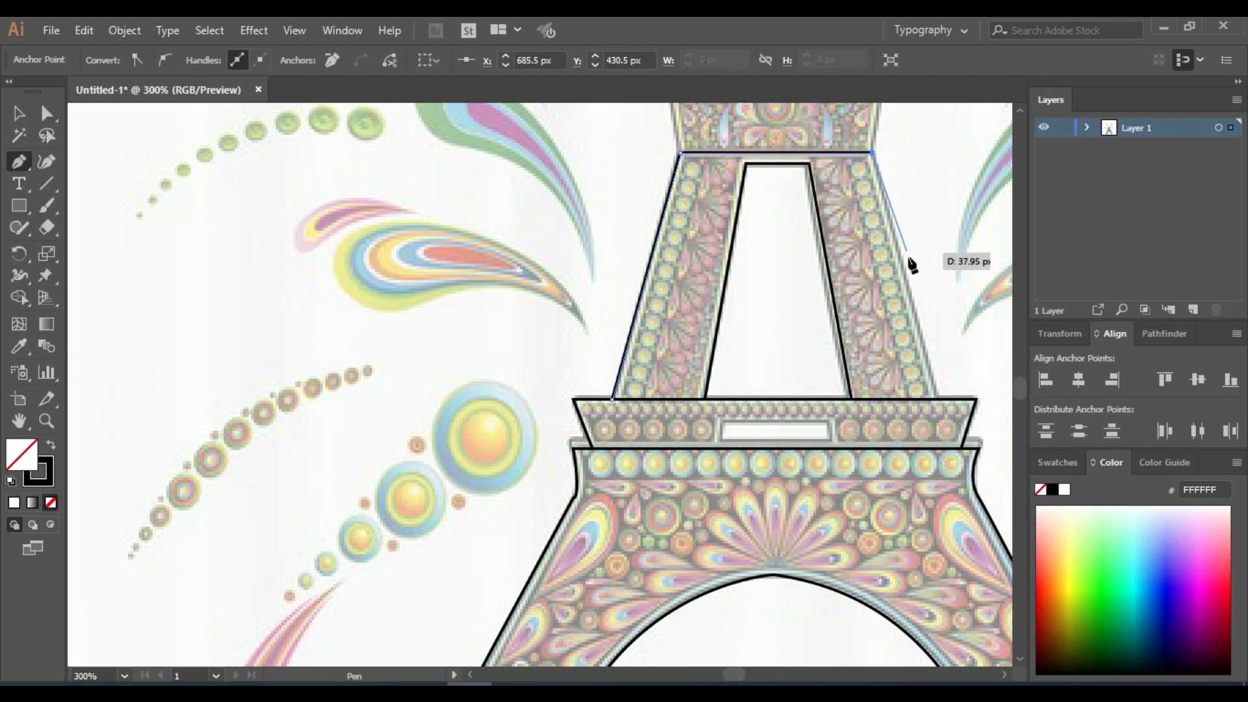
{"action": "left_click", "coordinate": [936, 398]}
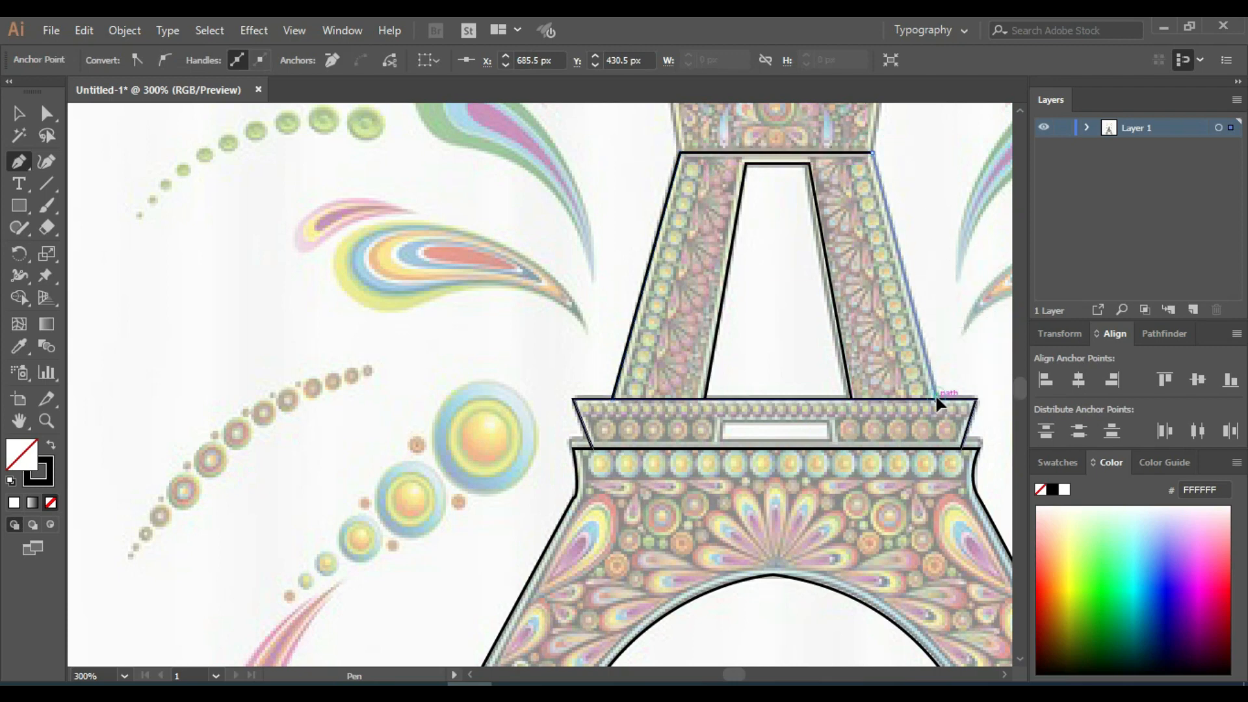
Trace the upper platform as a new path from its lower left corner, over both rounded upper corners, to its lower right corner
{"action": "scroll", "coordinate": [939, 403], "scroll_direction": "up", "scroll_amount": 4}
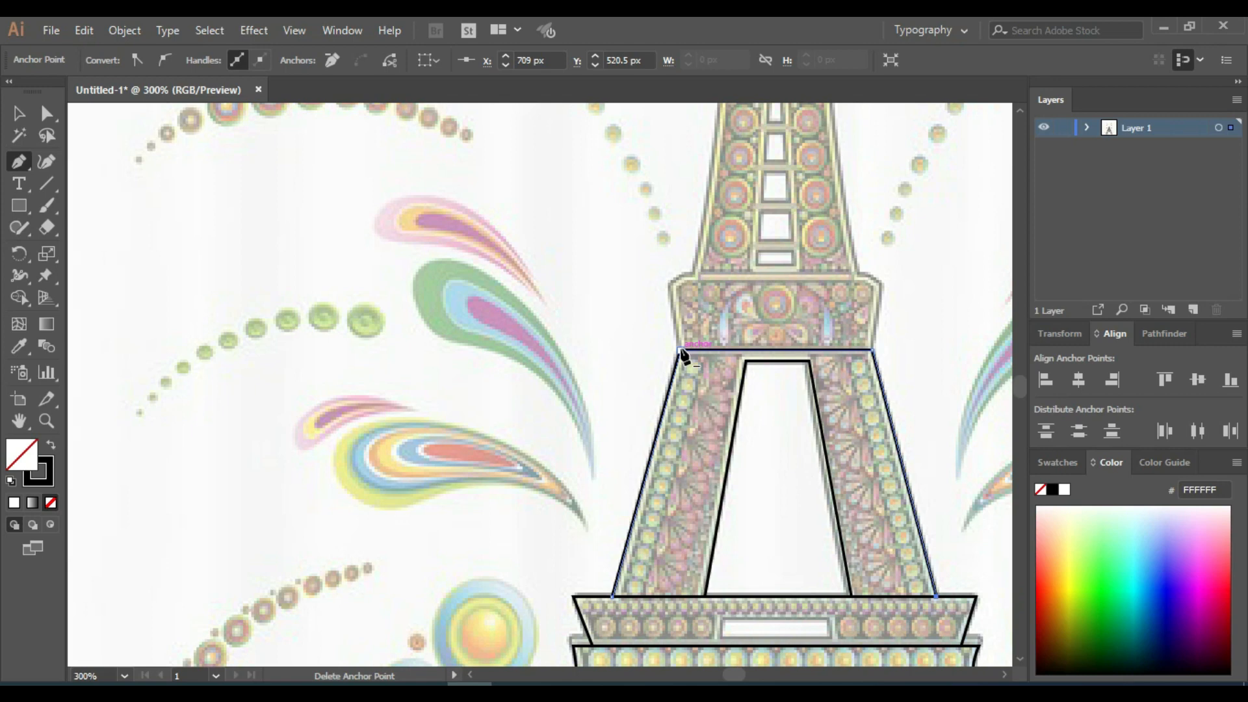
{"action": "left_click", "coordinate": [680, 351]}
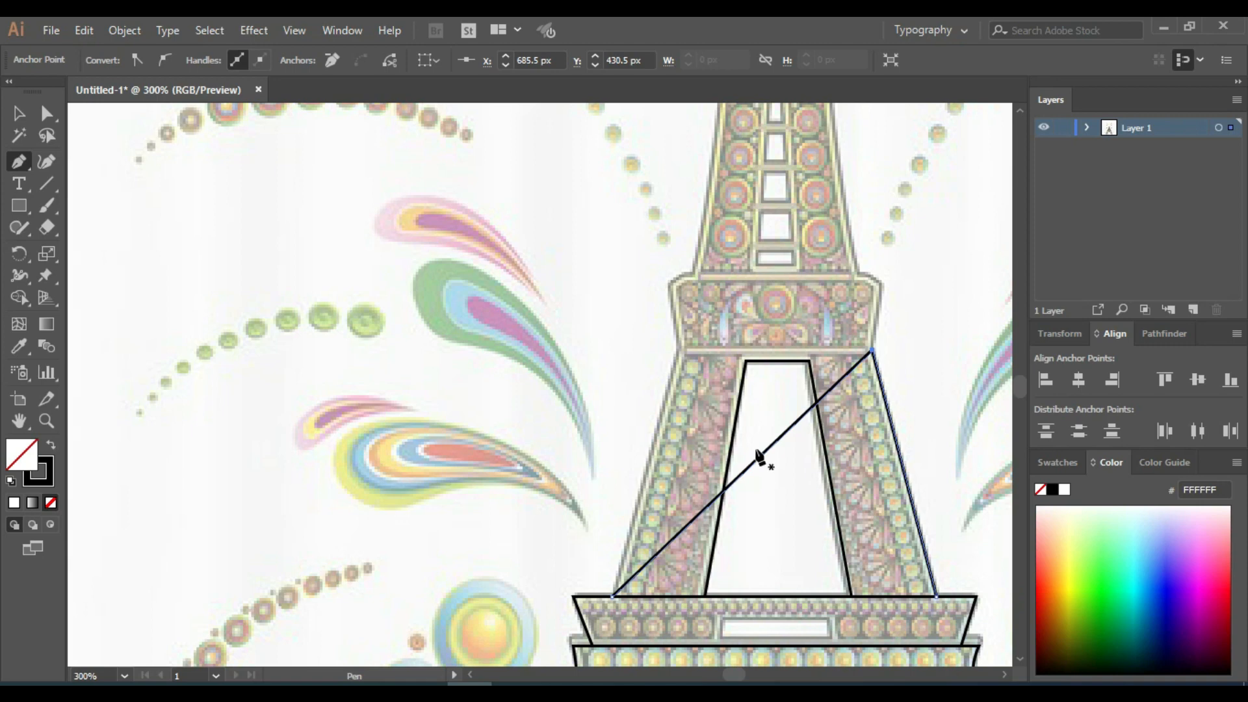
{"action": "key", "text": "ctrl"}
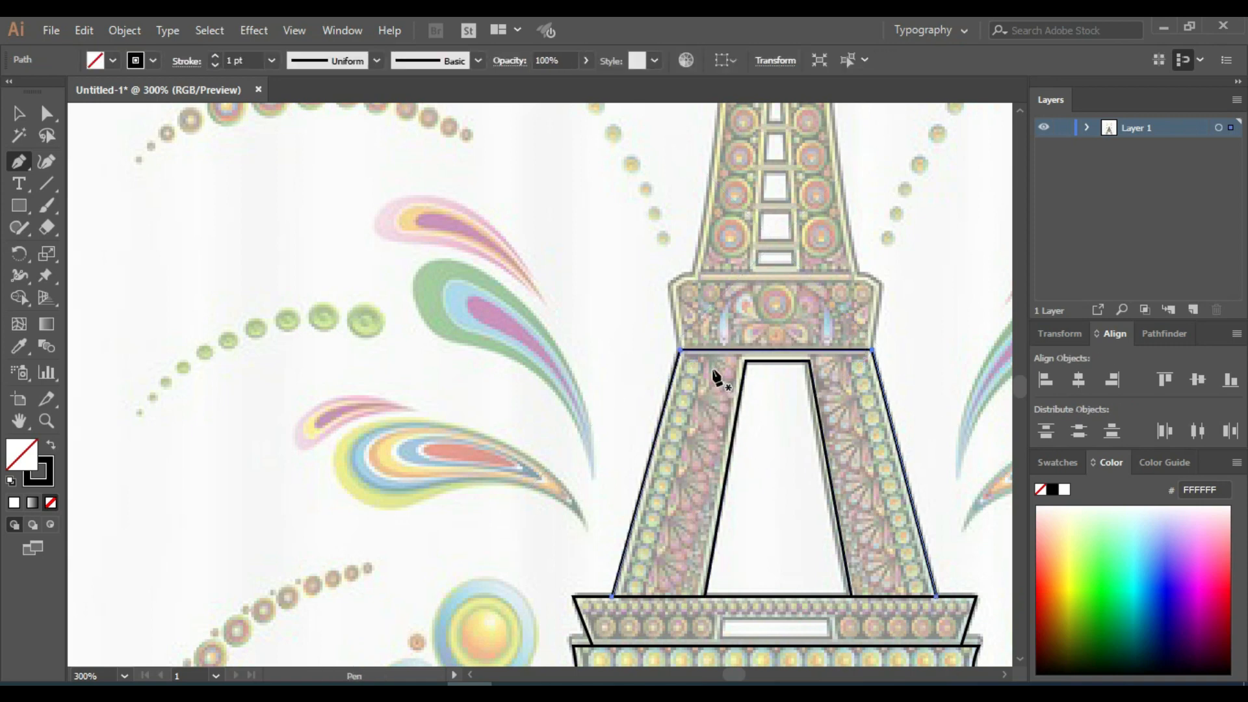
{"action": "left_click", "coordinate": [683, 352]}
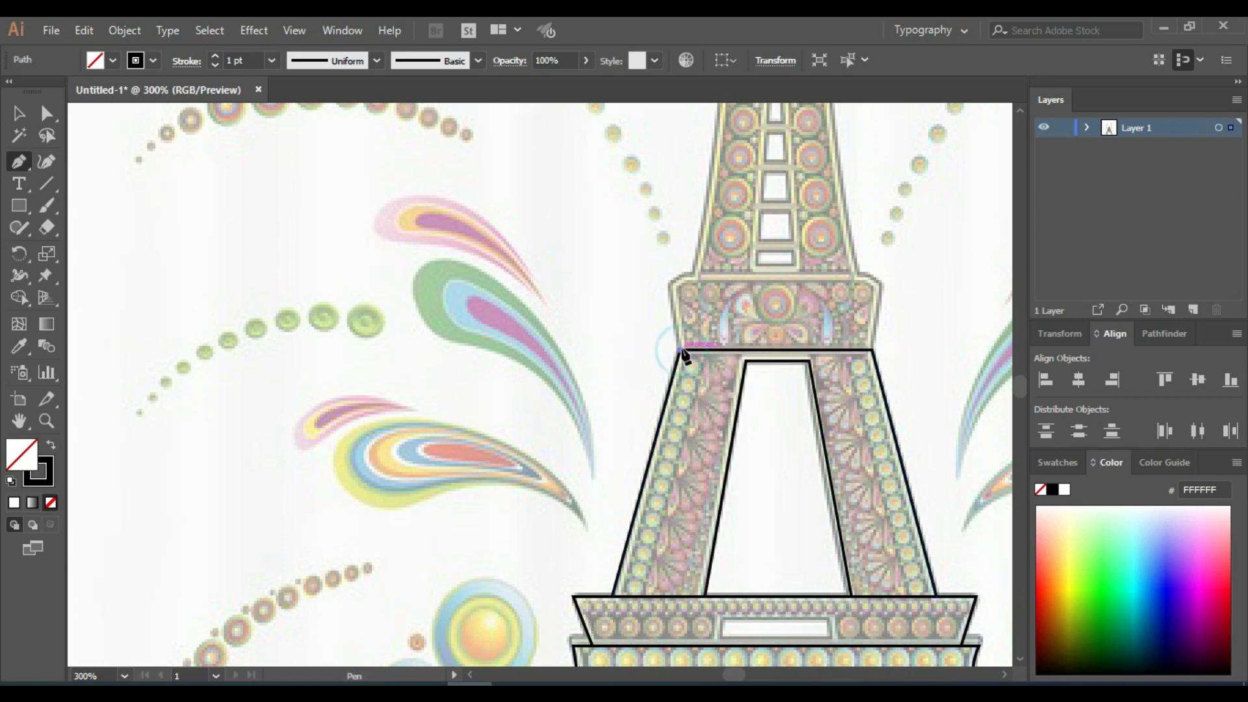
{"action": "left_click", "coordinate": [671, 282]}
{"action": "left_click_drag", "start_coordinate": [695, 271], "coordinate": [696, 276]}
{"action": "left_click", "coordinate": [859, 272]}
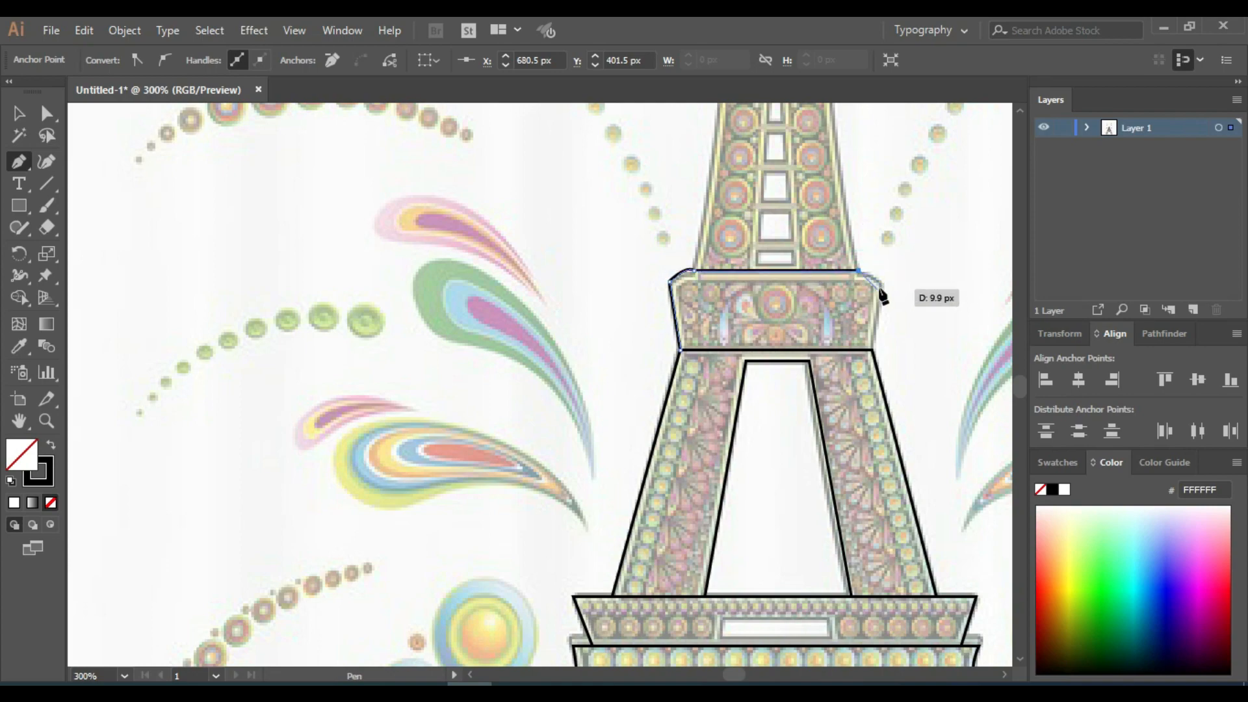
{"action": "left_click_drag", "start_coordinate": [881, 302], "coordinate": [881, 300]}
{"action": "left_click", "coordinate": [872, 351]}
Start a new path at the upper platform's top left and trace the spire's left edge as one curve up to the cabin
{"action": "scroll", "coordinate": [836, 299], "scroll_direction": "up", "scroll_amount": 3}
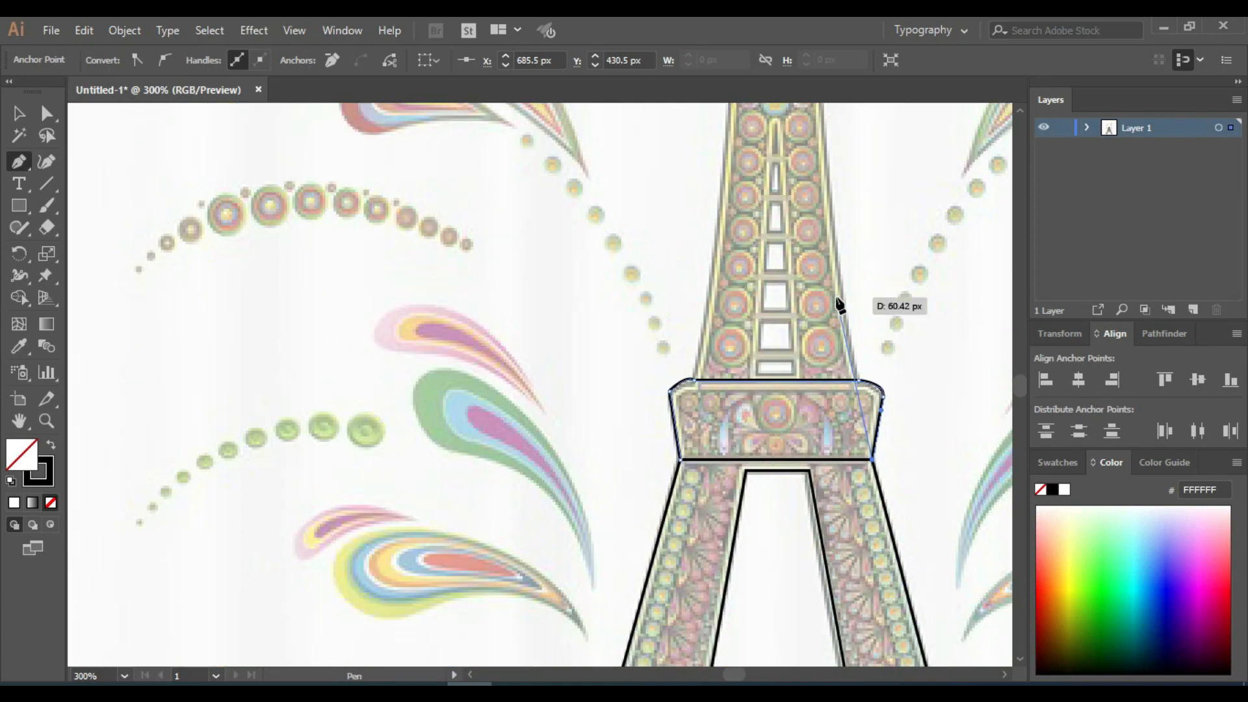
{"action": "left_click", "coordinate": [694, 380]}
{"action": "key", "text": "ctrl+z"}
{"action": "left_click", "coordinate": [694, 379], "text": "shift"}
{"action": "scroll", "coordinate": [694, 379], "scroll_direction": "up", "scroll_amount": 5}
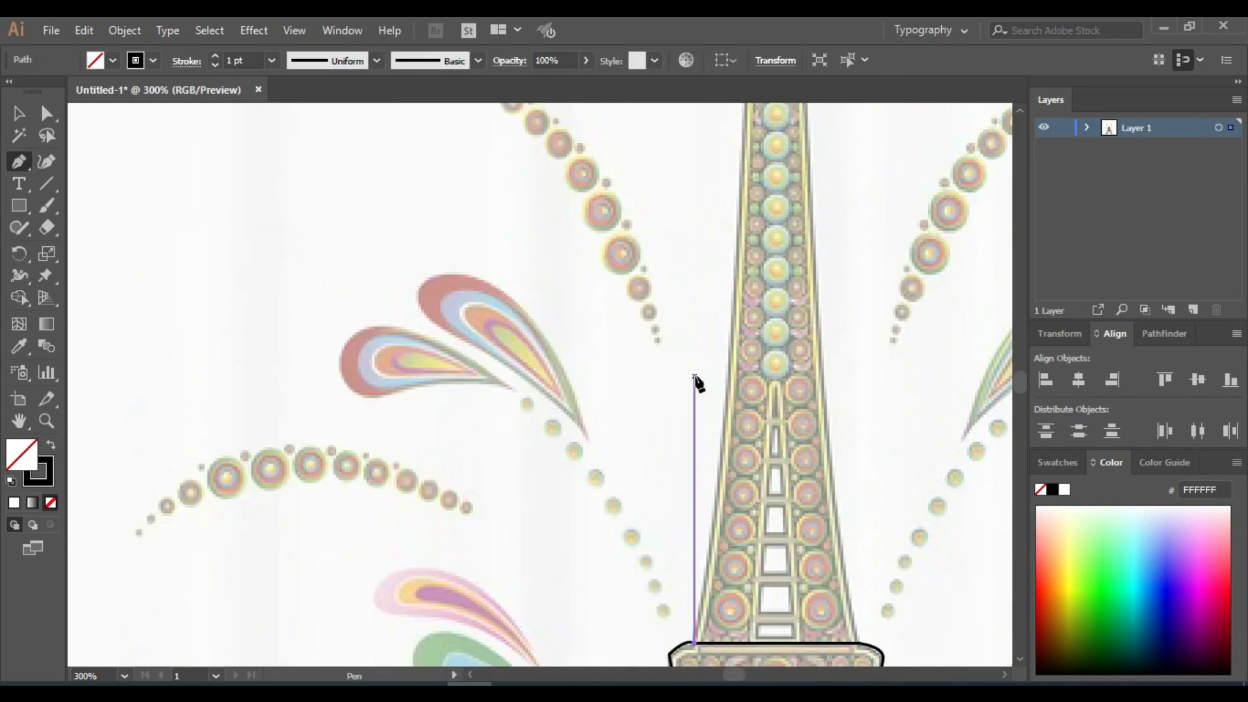
{"action": "scroll", "coordinate": [747, 265], "scroll_direction": "down", "scroll_amount": 2}
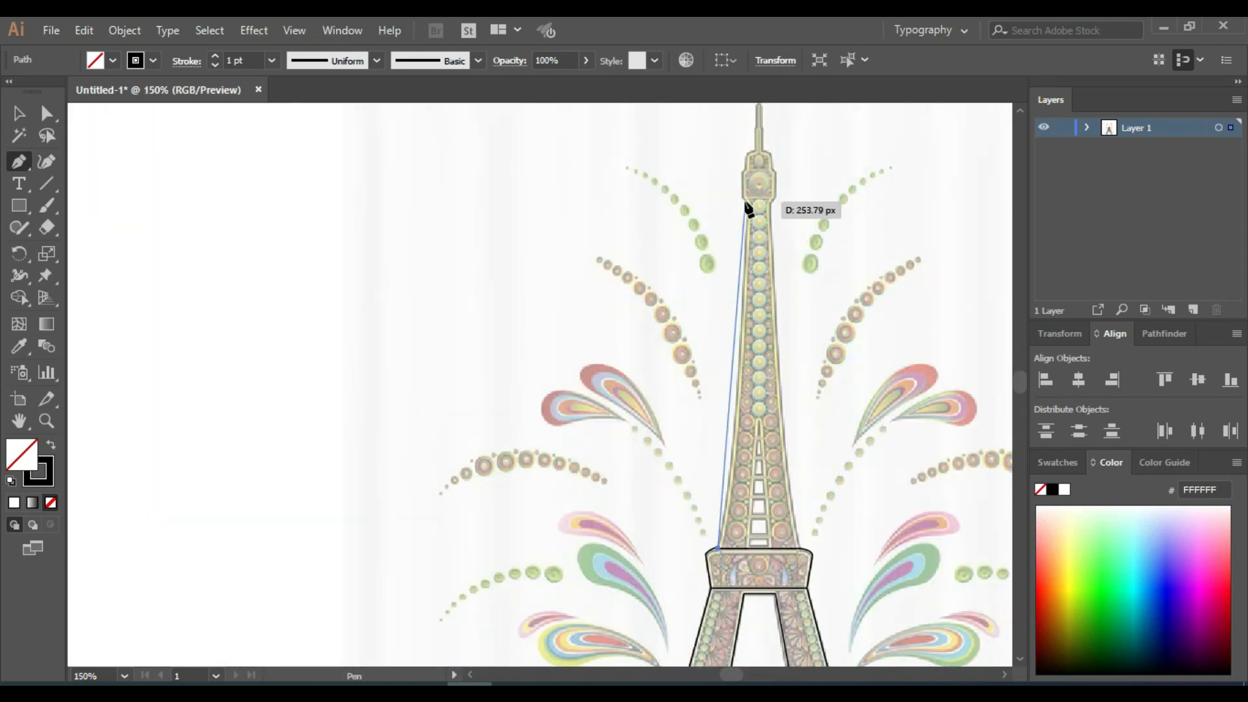
{"action": "left_click_drag", "start_coordinate": [738, 207], "coordinate": [738, 132]}
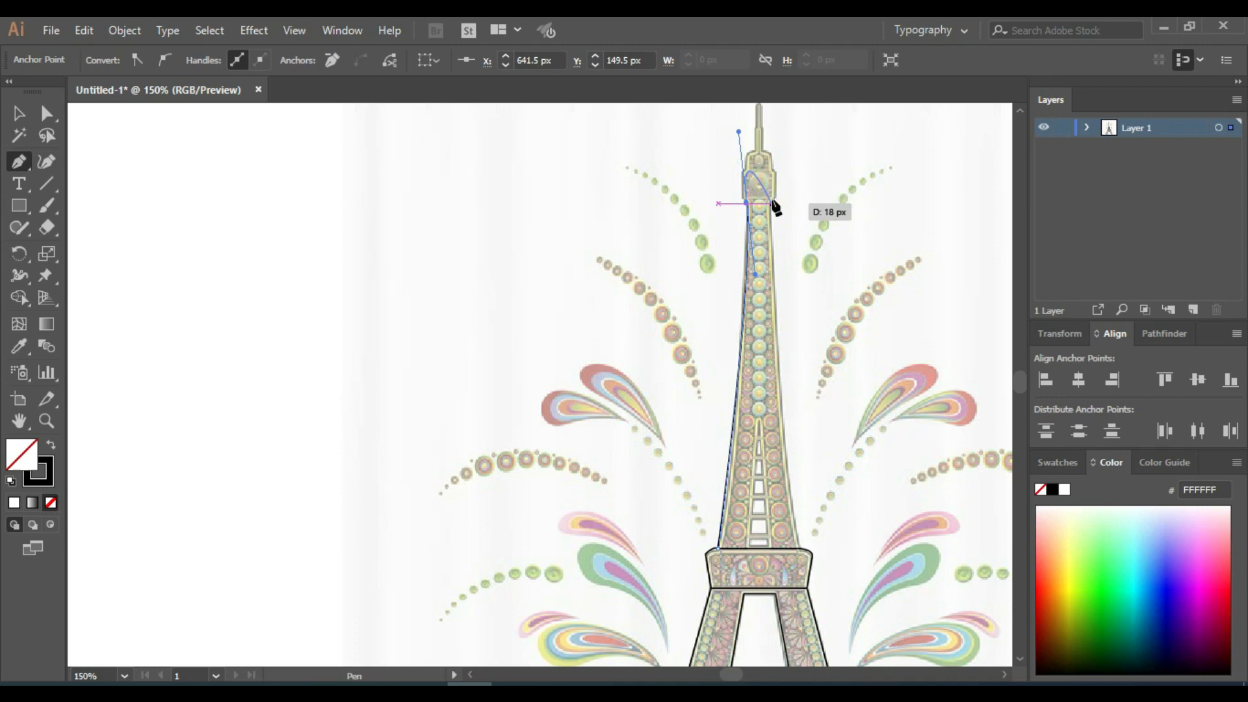
Continue the outline up the left side of the tower's top cabin and around its rounded shoulder to the antenna's foot
{"action": "scroll", "coordinate": [742, 207], "scroll_direction": "up", "scroll_amount": 4}
{"action": "left_click", "coordinate": [734, 197]}
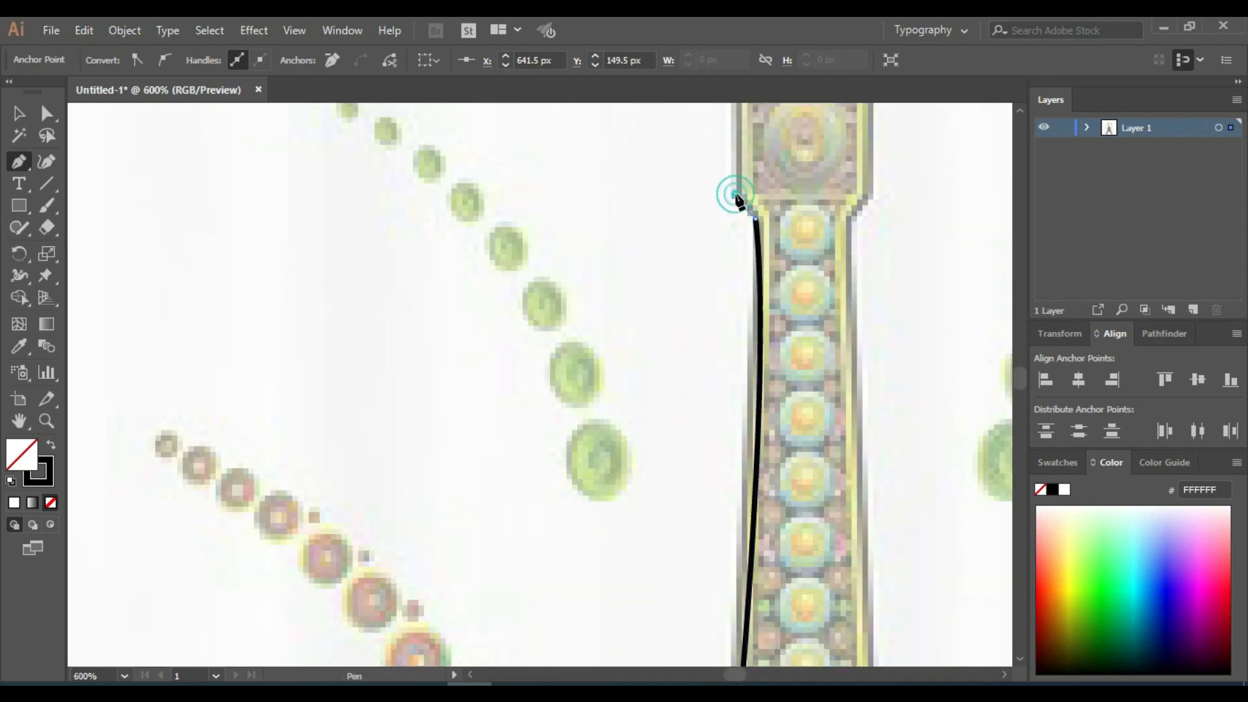
{"action": "scroll", "coordinate": [735, 197], "scroll_direction": "up", "scroll_amount": 1}
{"action": "left_click", "coordinate": [734, 181]}
{"action": "left_click", "coordinate": [751, 170]}
{"action": "scroll", "coordinate": [751, 170], "scroll_direction": "up", "scroll_amount": 1}
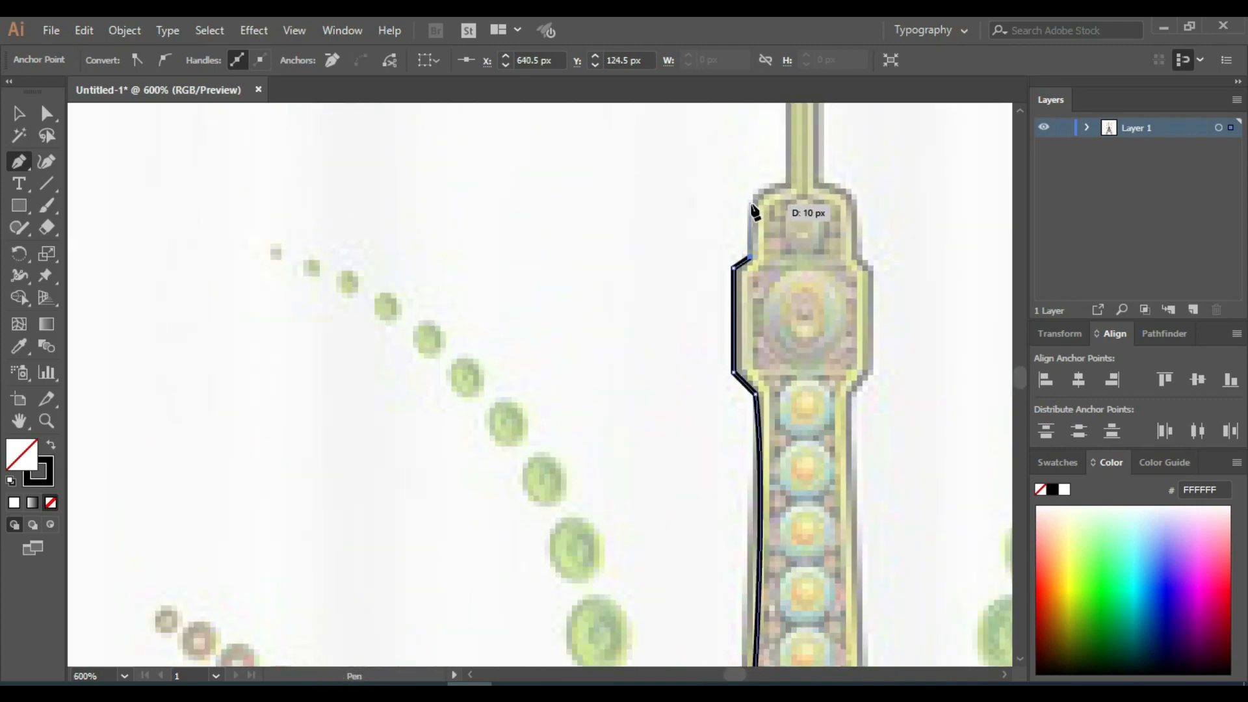
{"action": "left_click", "coordinate": [751, 201]}
{"action": "left_click_drag", "start_coordinate": [788, 186], "coordinate": [810, 197]}
{"action": "left_click", "coordinate": [789, 186]}
Trace the antenna up its stepped left edge, across the tip and down the stepped right edge to its foot
{"action": "scroll", "coordinate": [790, 188], "scroll_direction": "up", "scroll_amount": 4}
{"action": "left_click", "coordinate": [789, 200]}
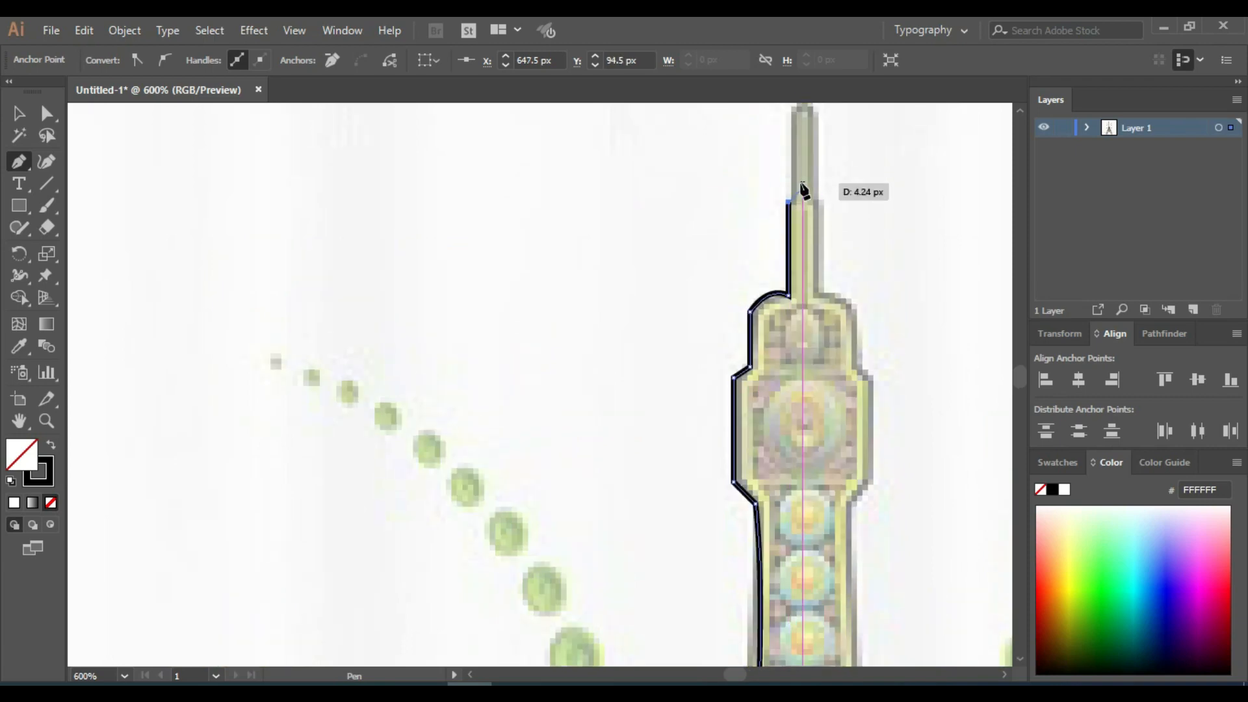
{"action": "scroll", "coordinate": [800, 156], "scroll_direction": "up", "scroll_amount": 2}
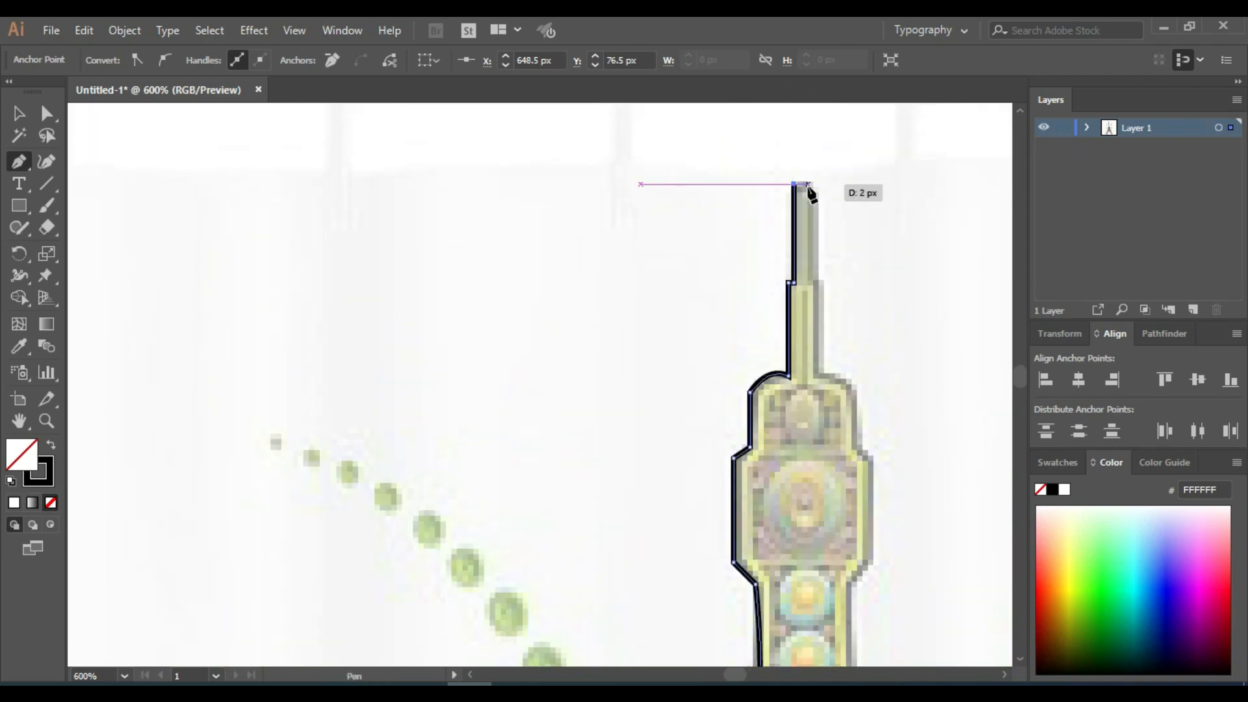
{"action": "left_click", "coordinate": [797, 189]}
{"action": "left_click", "coordinate": [800, 182]}
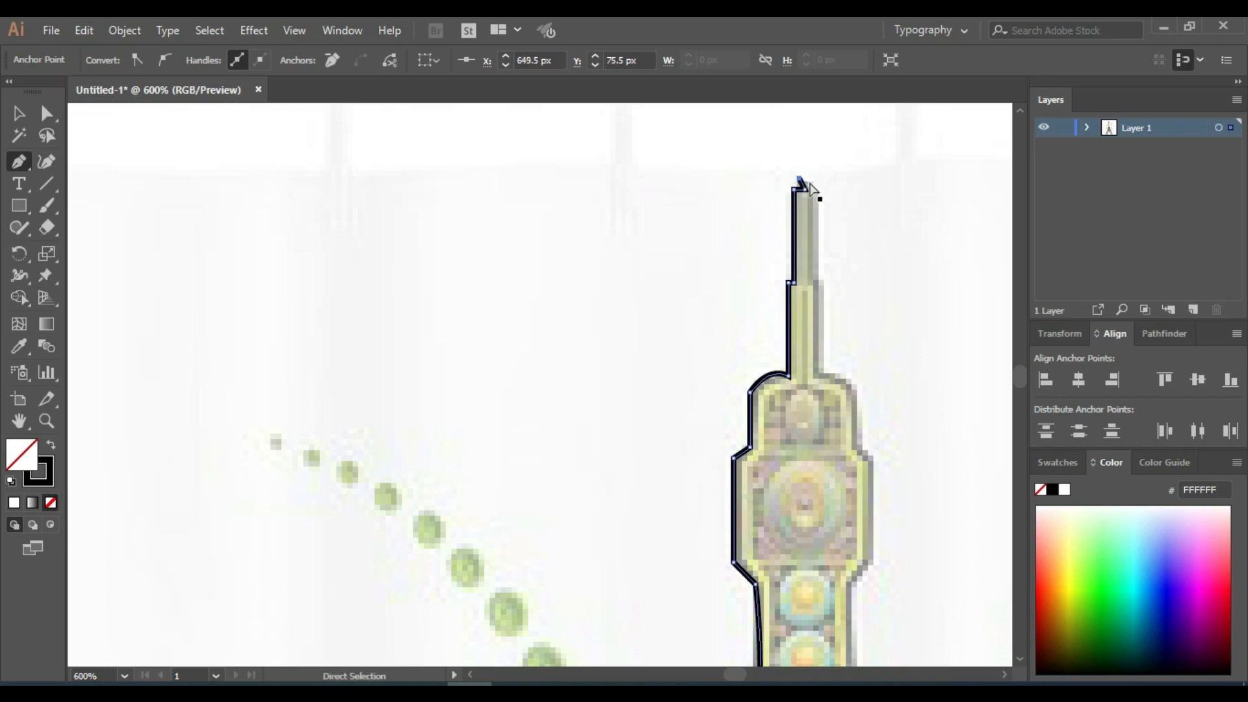
{"action": "left_click", "coordinate": [817, 188]}
{"action": "left_click", "coordinate": [821, 282]}
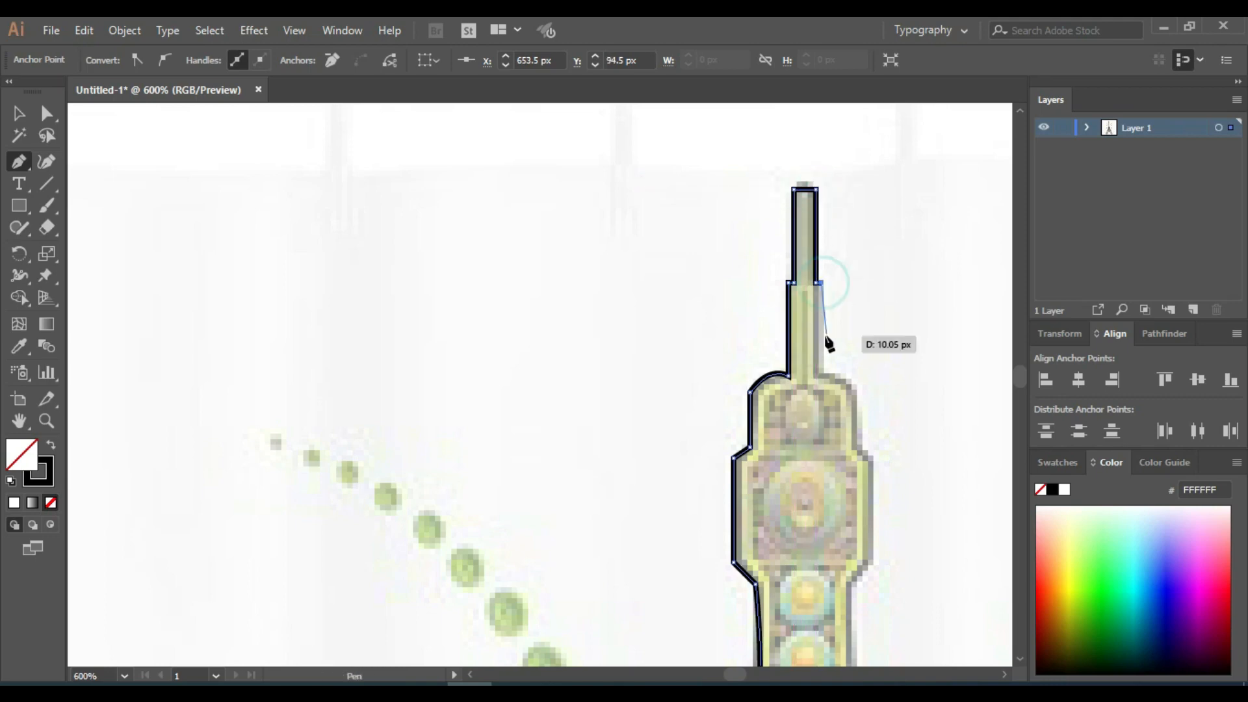
{"action": "left_click", "coordinate": [822, 375]}
Continue around the cabin's rounded right shoulder and down the right side of the top cabin
{"action": "left_click_drag", "start_coordinate": [854, 391], "coordinate": [855, 453]}
{"action": "left_click", "coordinate": [855, 448]}
{"action": "left_click", "coordinate": [871, 457]}
{"action": "scroll", "coordinate": [871, 458], "scroll_direction": "down", "scroll_amount": 1}
{"action": "left_click", "coordinate": [871, 497]}
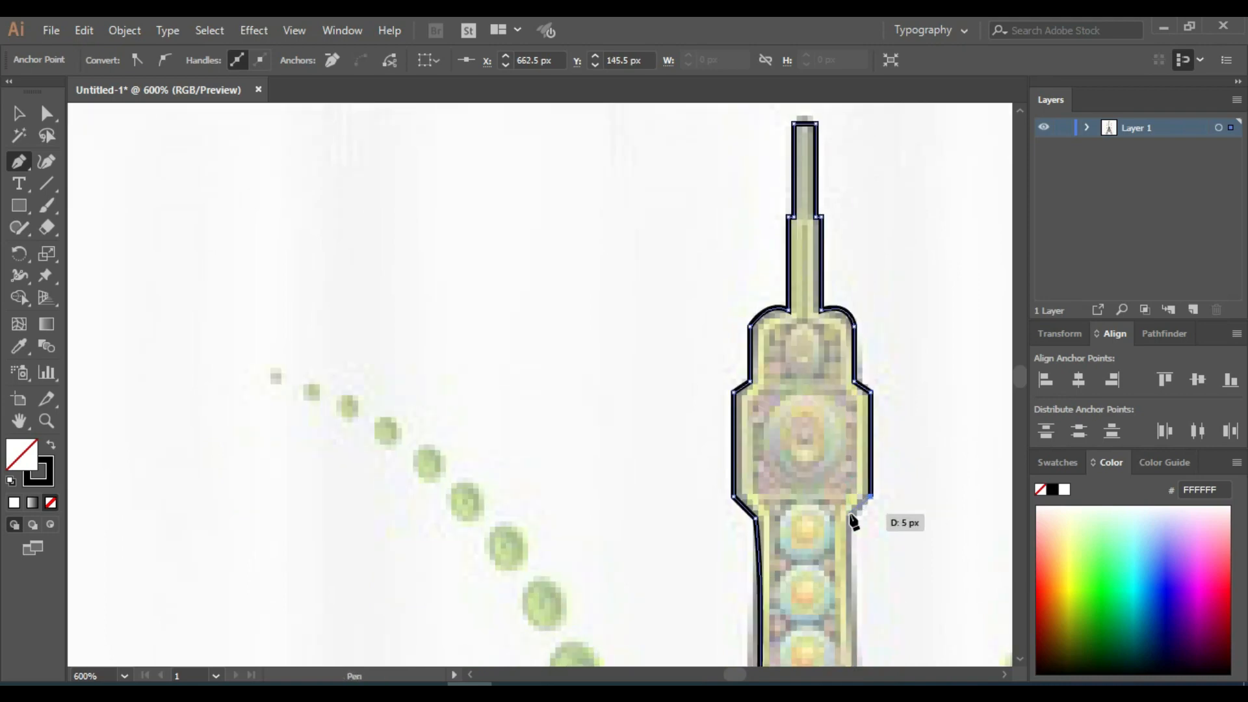
Trace the spire's right edge as one curve from the cabin down to the upper platform's top right
{"action": "scroll", "coordinate": [855, 530], "scroll_direction": "down", "scroll_amount": 4}
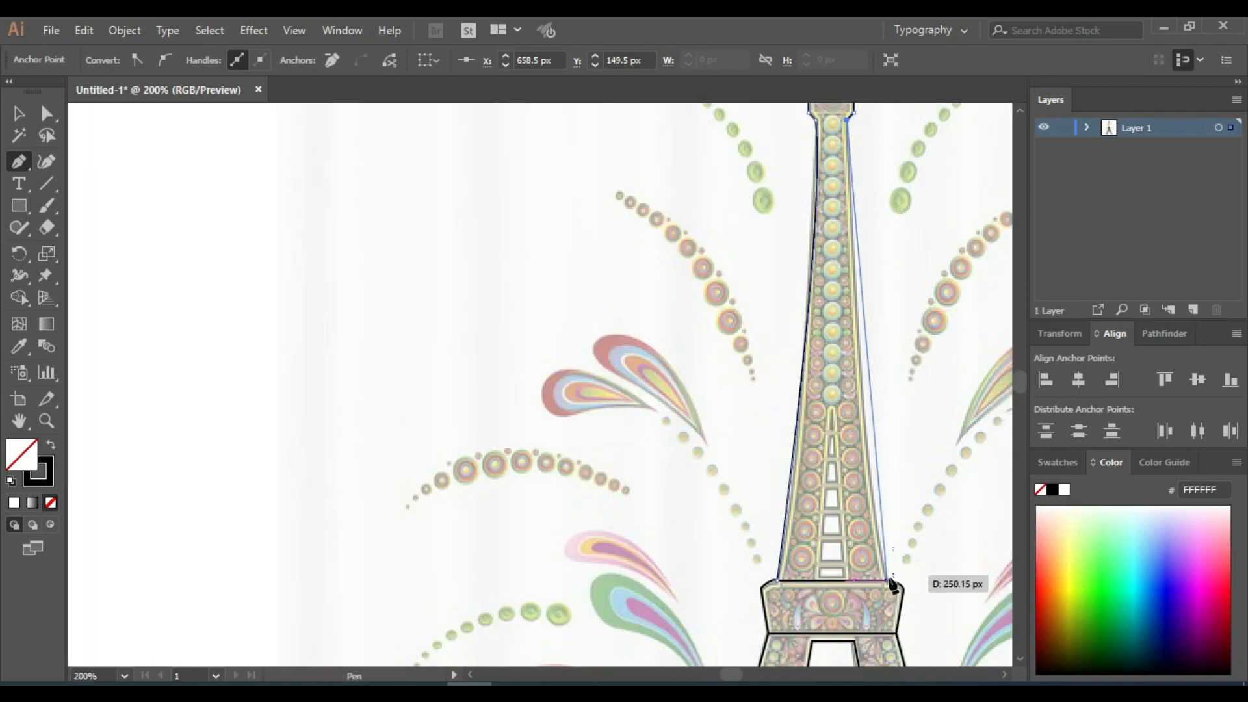
{"action": "key", "text": "ctrl+z"}
{"action": "left_click_drag", "start_coordinate": [887, 581], "coordinate": [903, 575]}
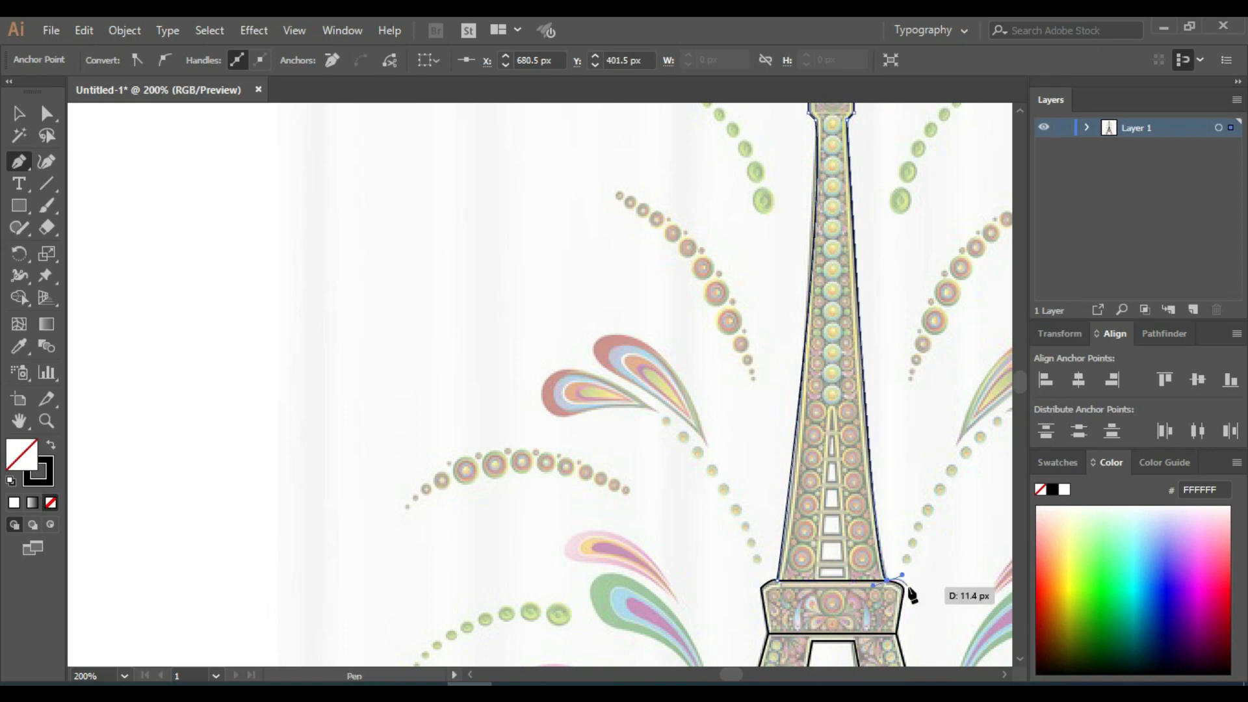
Expand Layer 1 to list its individual paths and the linked reference image
{"action": "scroll", "coordinate": [820, 582], "scroll_direction": "down", "scroll_amount": 4}
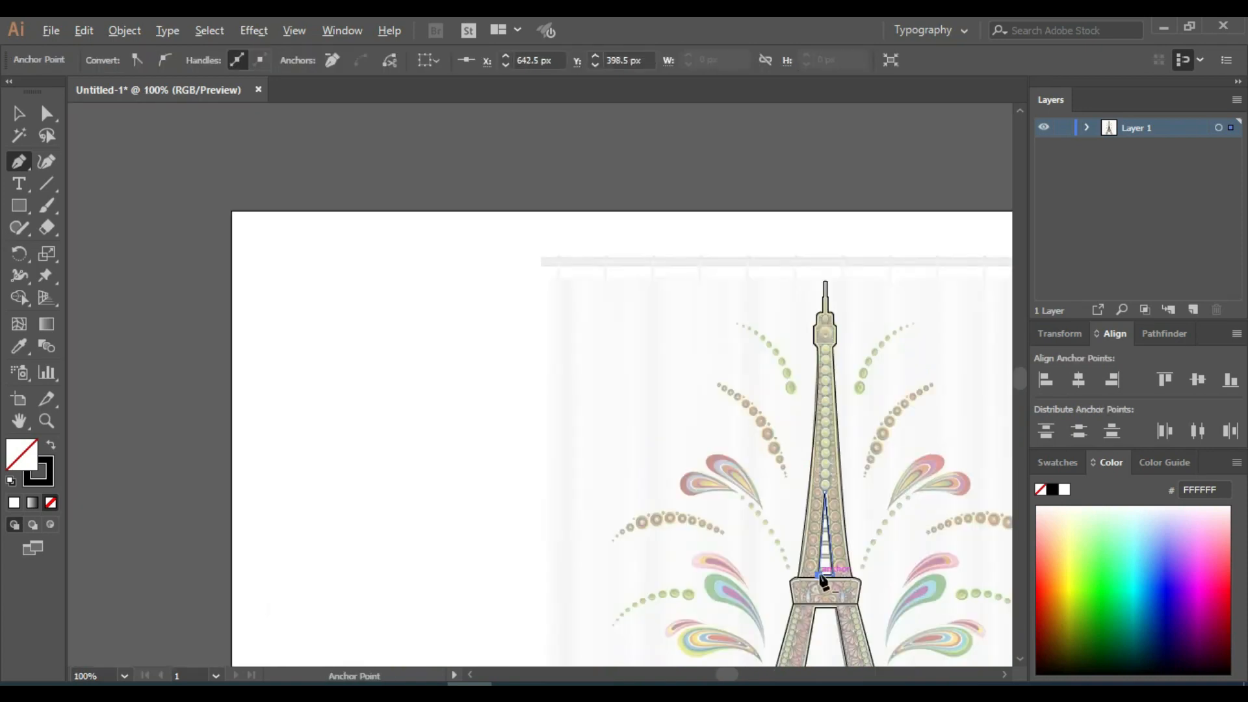
{"action": "scroll", "coordinate": [821, 582], "scroll_direction": "up", "scroll_amount": 2}
{"action": "left_click", "coordinate": [1087, 127]}
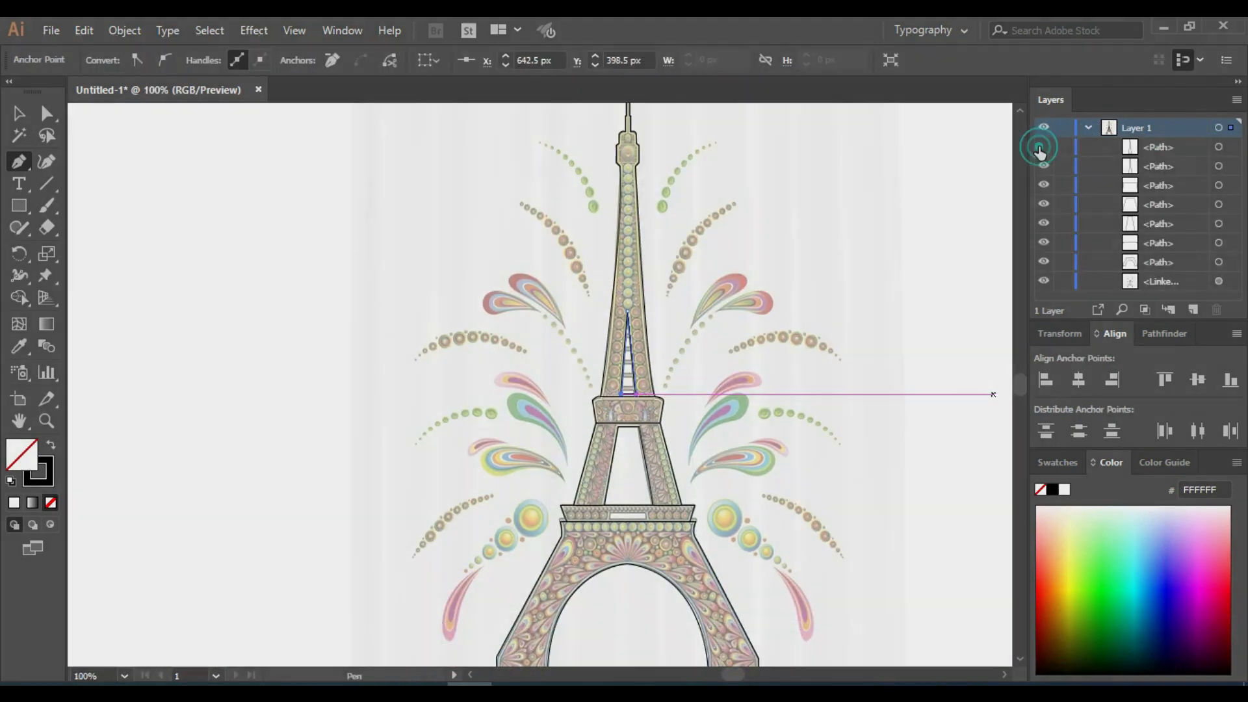